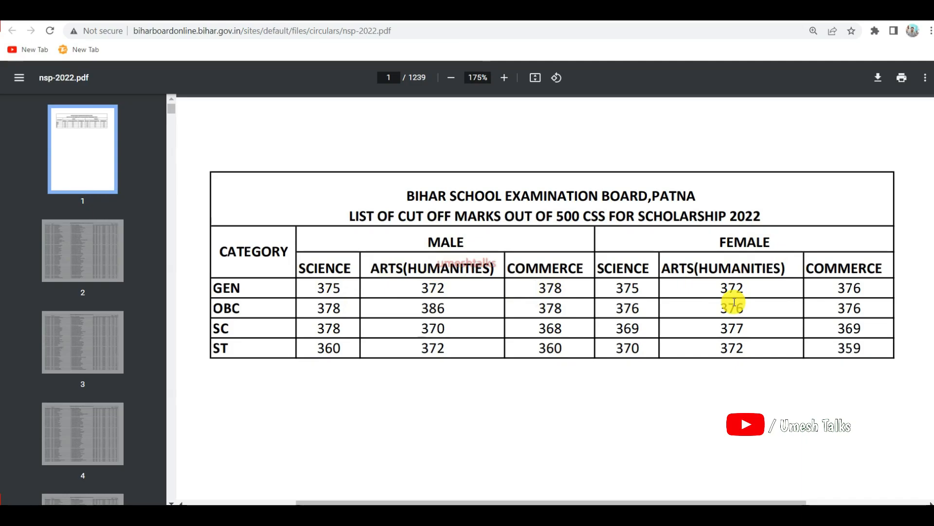
{"action": "scroll", "coordinate": [589, 328], "scroll_direction": "down", "scroll_amount": 15}
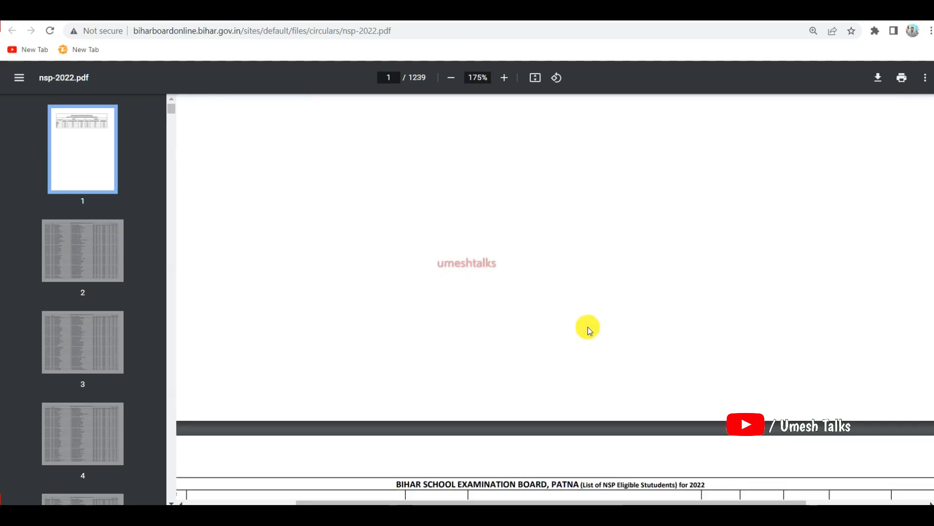
{"action": "scroll", "coordinate": [588, 328], "scroll_direction": "down", "scroll_amount": 2}
{"action": "scroll", "coordinate": [475, 260], "scroll_direction": "down", "scroll_amount": 2}
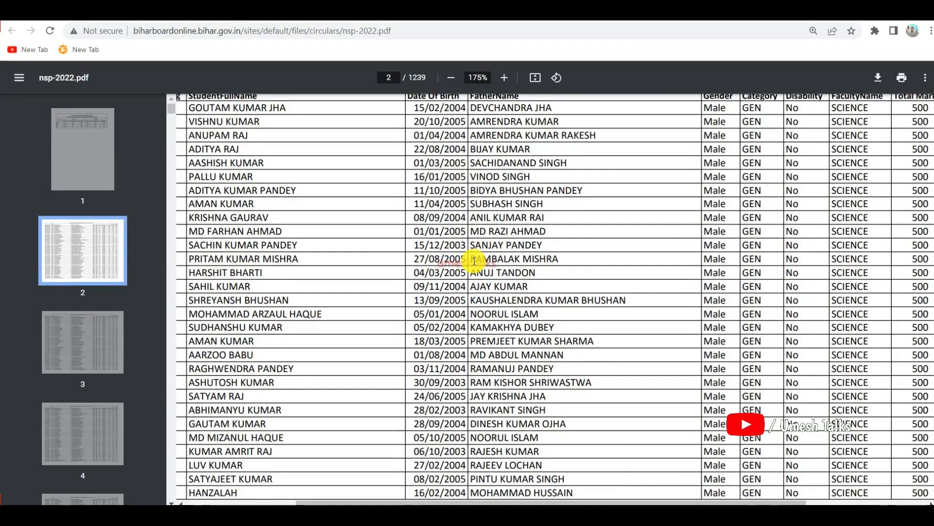
{"action": "scroll", "coordinate": [633, 185], "scroll_direction": "up", "scroll_amount": 5}
{"action": "scroll", "coordinate": [638, 219], "scroll_direction": "up", "scroll_amount": 3}
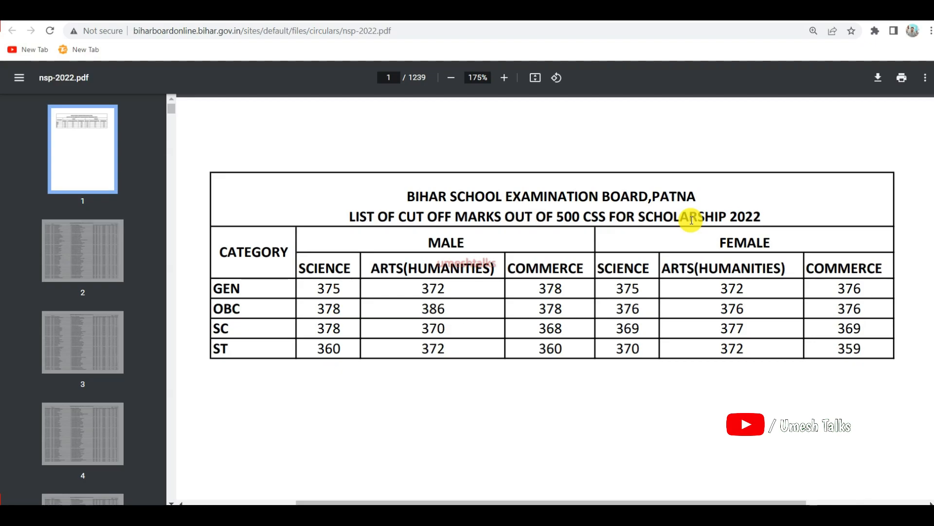
{"action": "left_click", "coordinate": [289, 12]}
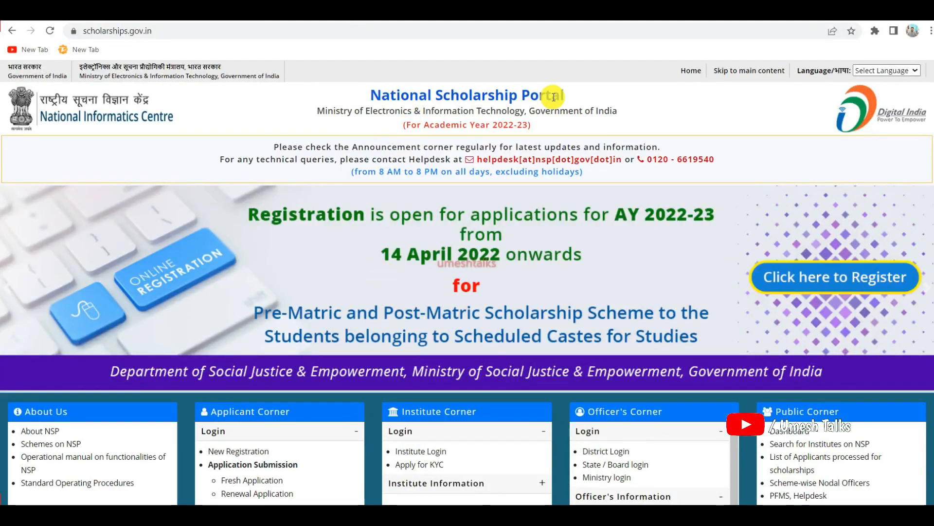
{"action": "left_click", "coordinate": [190, 12]}
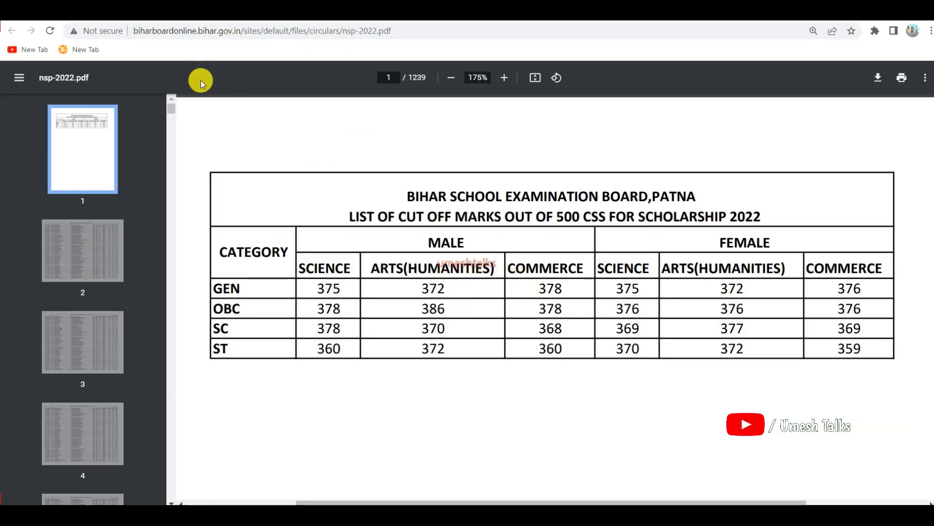
Open the Bihar Board NSP Scholarship 2022 article from Latest Update on eazytonet.com.
{"action": "left_click", "coordinate": [80, 10]}
{"action": "scroll", "coordinate": [319, 335], "scroll_direction": "up", "scroll_amount": 5}
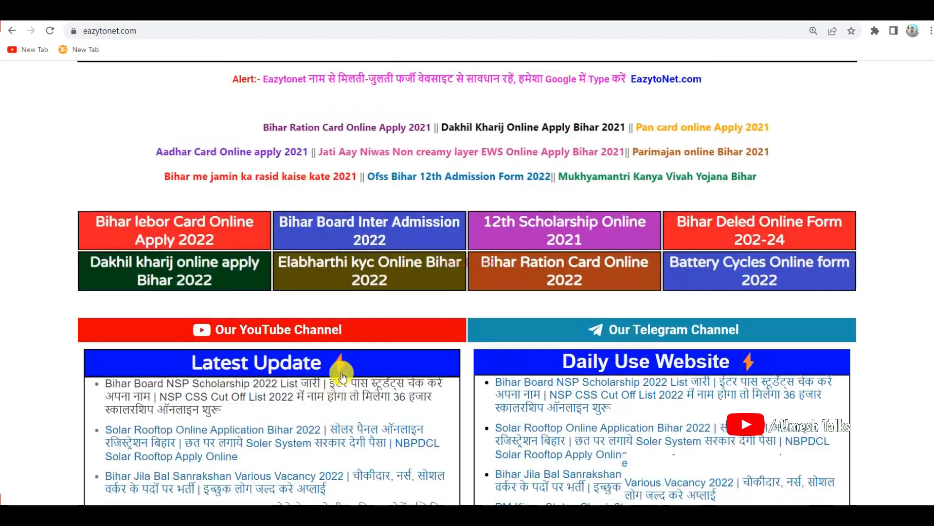
{"action": "scroll", "coordinate": [360, 393], "scroll_direction": "down", "scroll_amount": 5}
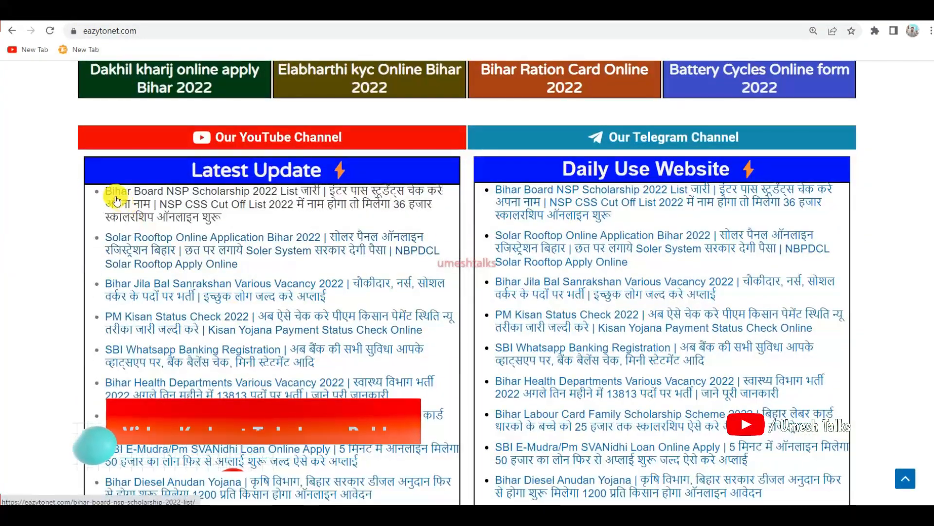
{"action": "left_click", "coordinate": [240, 194]}
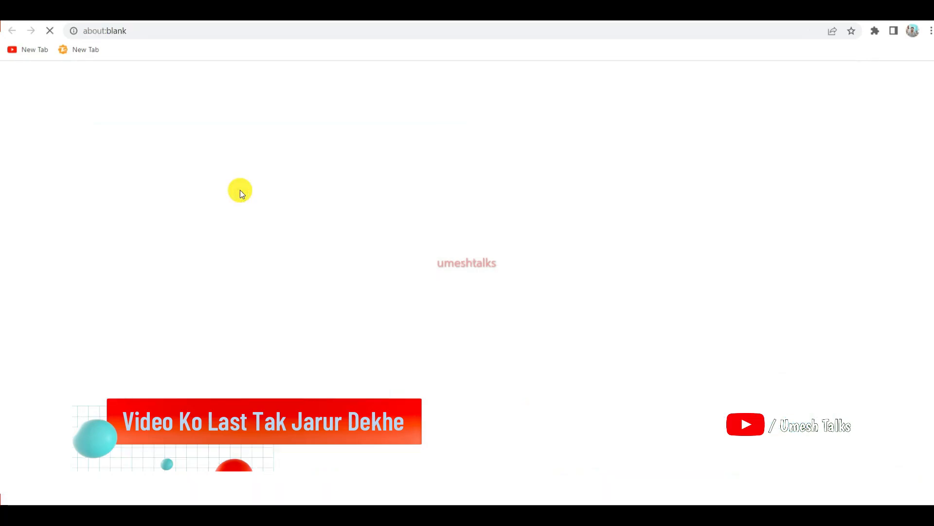
Open the NSP CSS cut-off list 2022 (nsp-2022.pdf) from the article's links table.
{"action": "scroll", "coordinate": [719, 235], "scroll_direction": "down", "scroll_amount": 3}
{"action": "left_click_drag", "start_coordinate": [933, 119], "coordinate": [932, 479]}
{"action": "scroll", "coordinate": [528, 363], "scroll_direction": "down", "scroll_amount": 1}
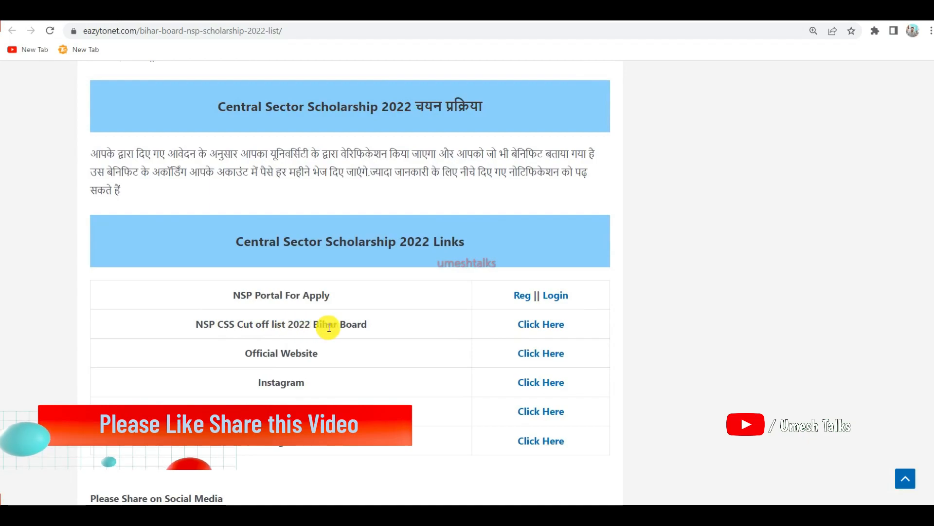
{"action": "left_click", "coordinate": [541, 324]}
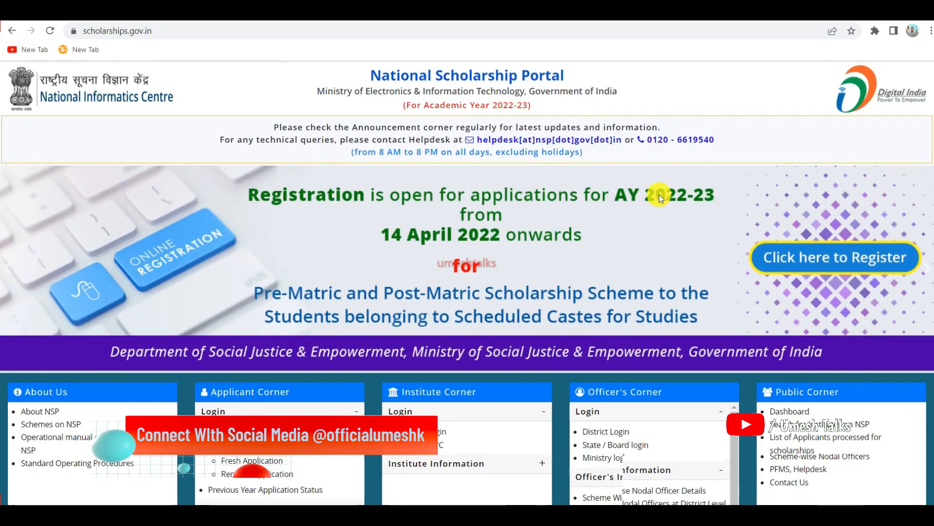
Expand Department of Higher Education under Central Schemes to reveal the Central Sector Scheme.
{"action": "scroll", "coordinate": [632, 218], "scroll_direction": "down", "scroll_amount": 3}
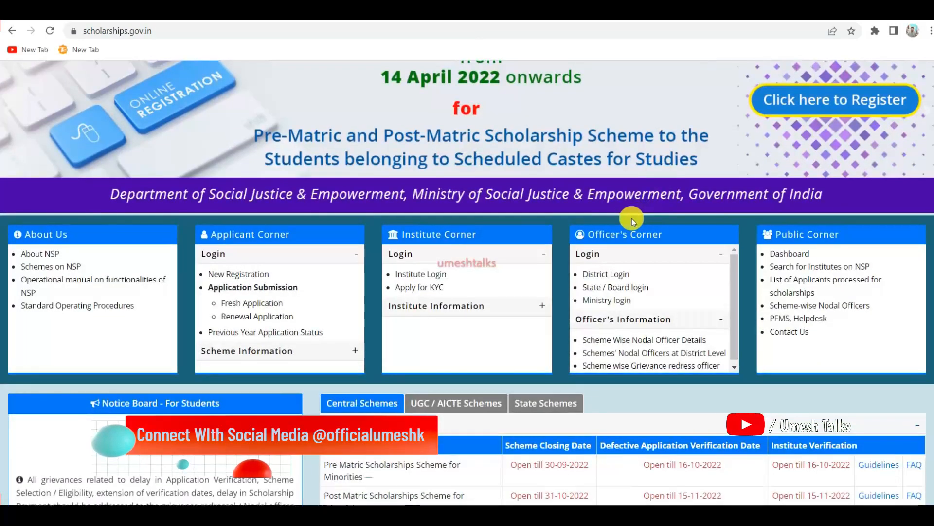
{"action": "scroll", "coordinate": [631, 218], "scroll_direction": "down", "scroll_amount": 8}
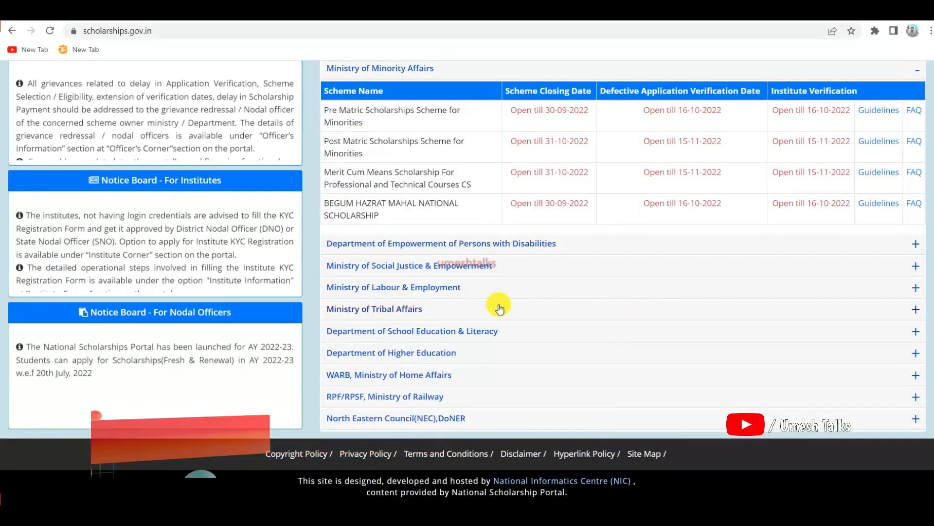
{"action": "left_click", "coordinate": [409, 356]}
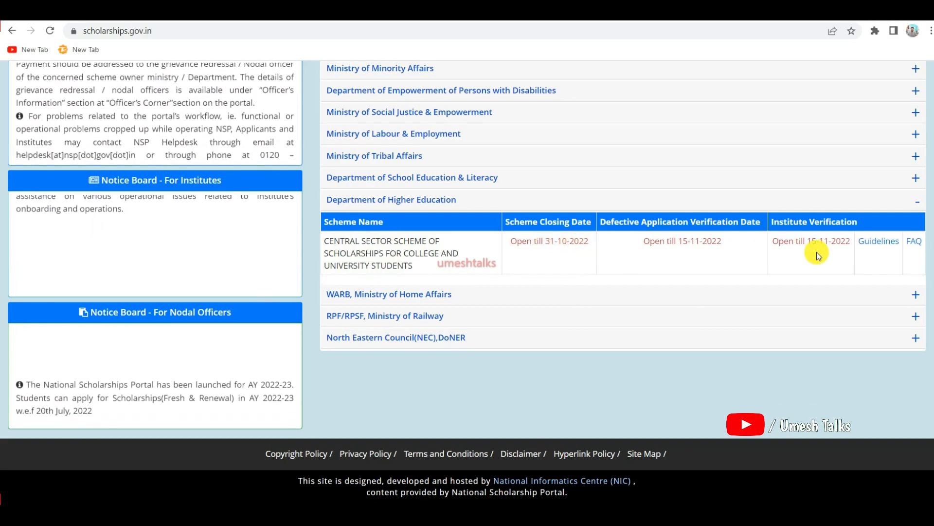
Open Guidelines_DOHE_CSSS.pdf and scroll to section 7, Rate and Duration.
{"action": "left_click", "coordinate": [878, 244]}
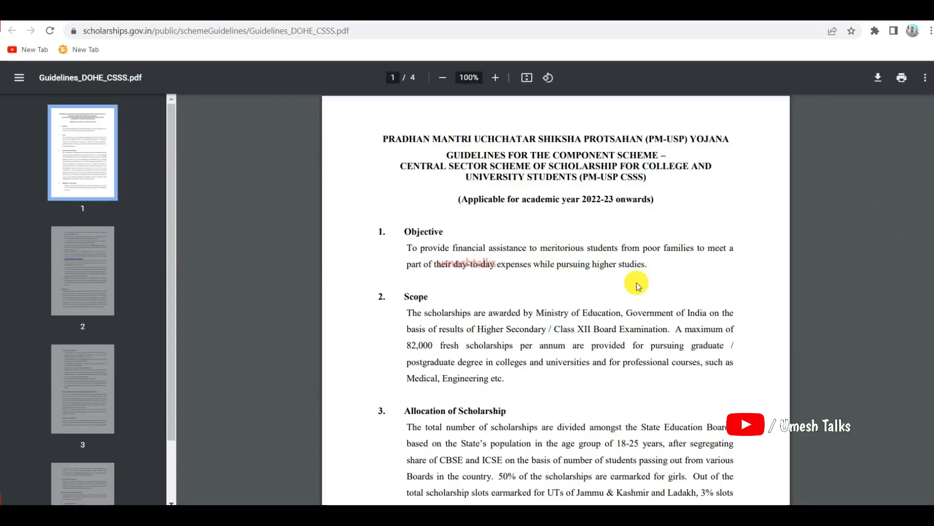
{"action": "scroll", "coordinate": [608, 272], "scroll_direction": "down", "scroll_amount": 10}
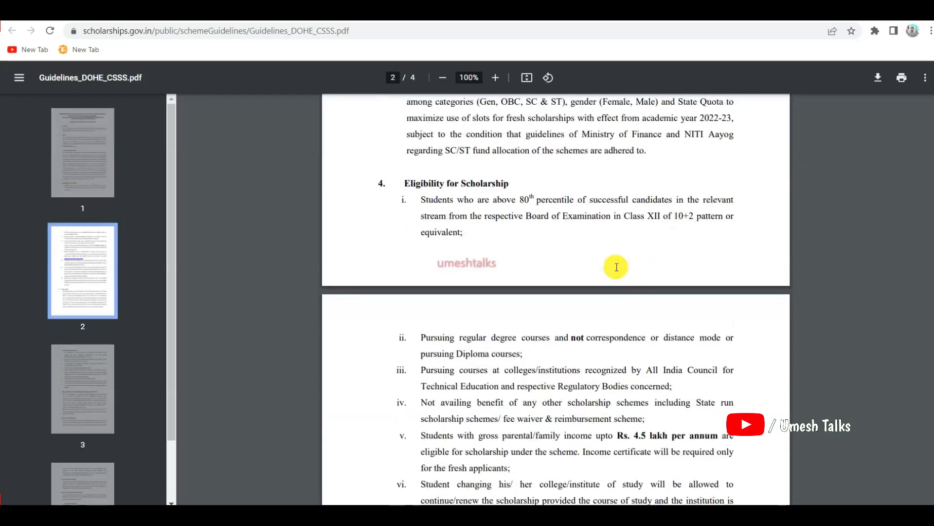
{"action": "scroll", "coordinate": [616, 267], "scroll_direction": "down", "scroll_amount": 4}
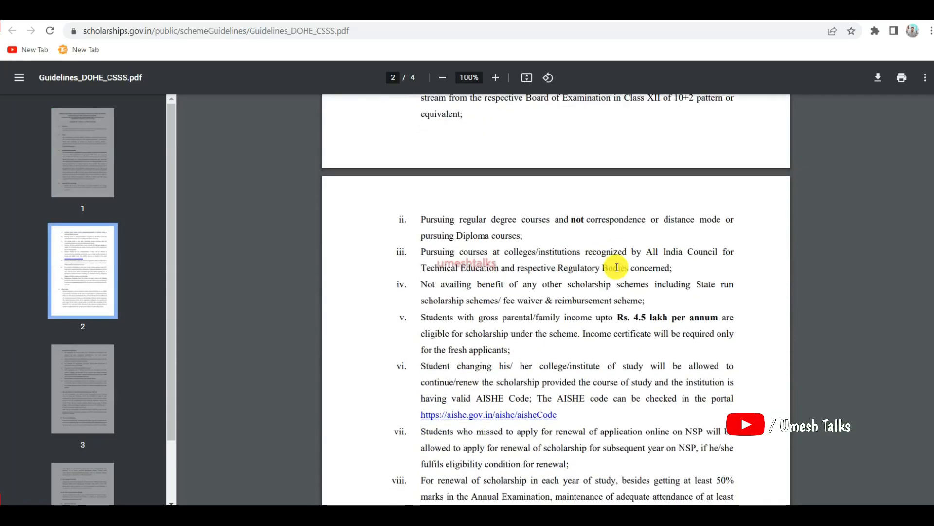
{"action": "scroll", "coordinate": [616, 267], "scroll_direction": "down", "scroll_amount": 8}
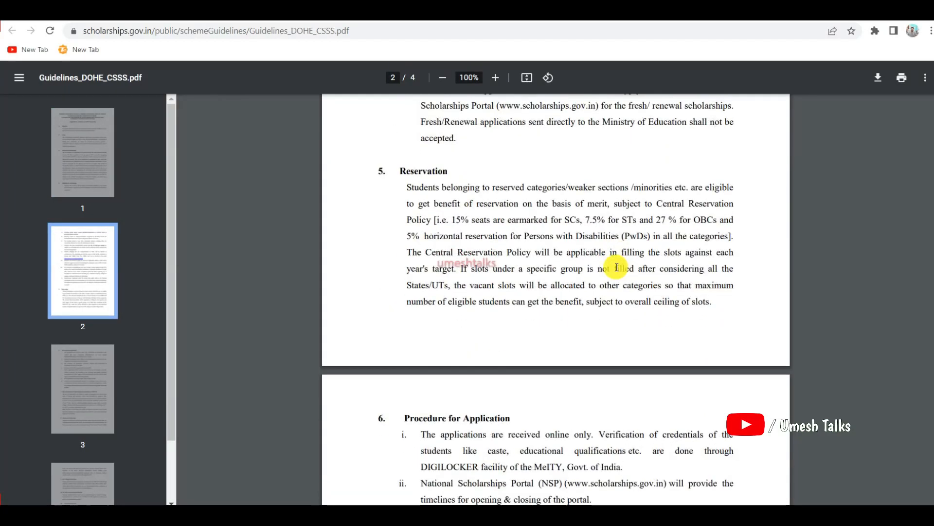
{"action": "scroll", "coordinate": [616, 267], "scroll_direction": "down", "scroll_amount": 8}
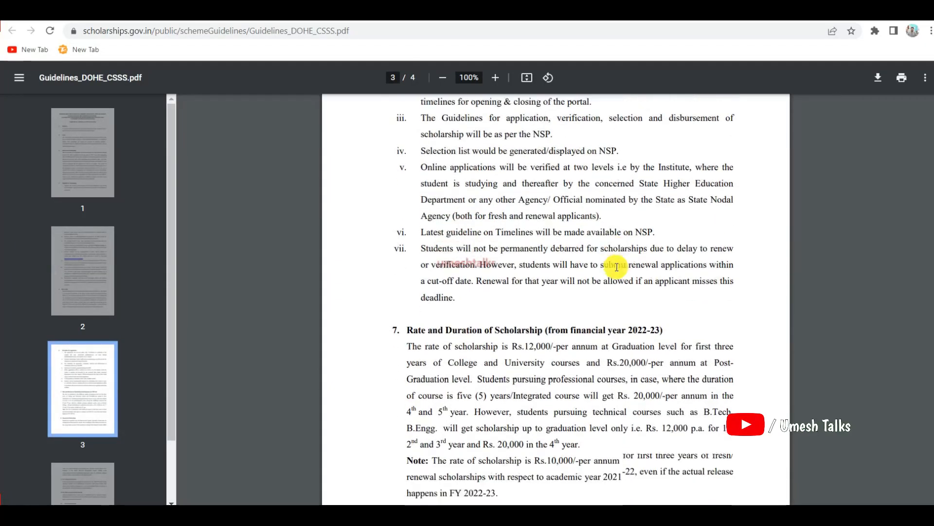
{"action": "scroll", "coordinate": [616, 267], "scroll_direction": "down", "scroll_amount": 1}
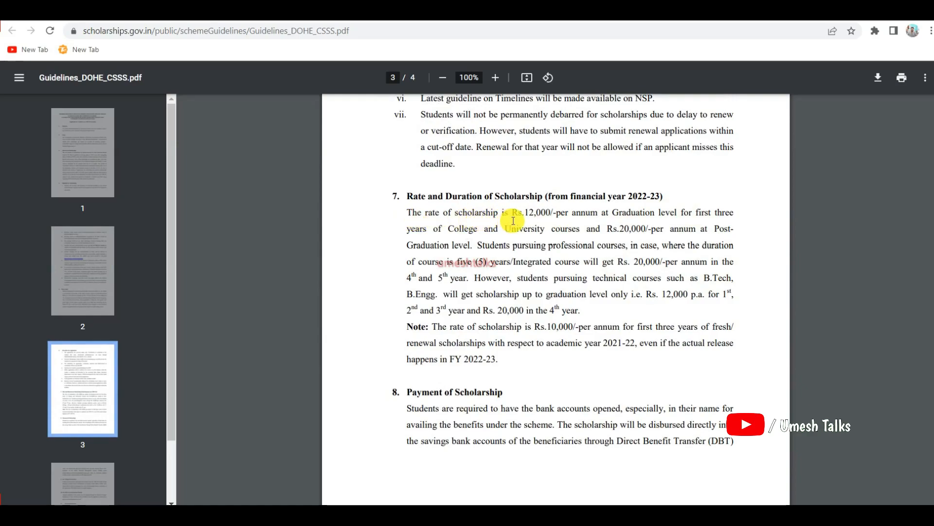
Highlight the Rs.12,000 graduation and Rs.20,000 post-graduation rates, then return to the portal.
{"action": "left_click_drag", "start_coordinate": [456, 213], "coordinate": [540, 213]}
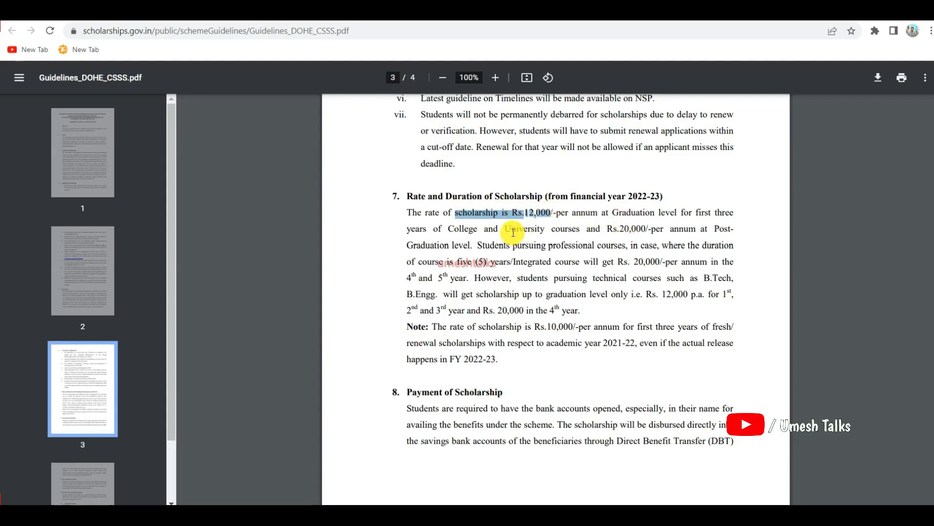
{"action": "left_click_drag", "start_coordinate": [619, 231], "coordinate": [646, 232]}
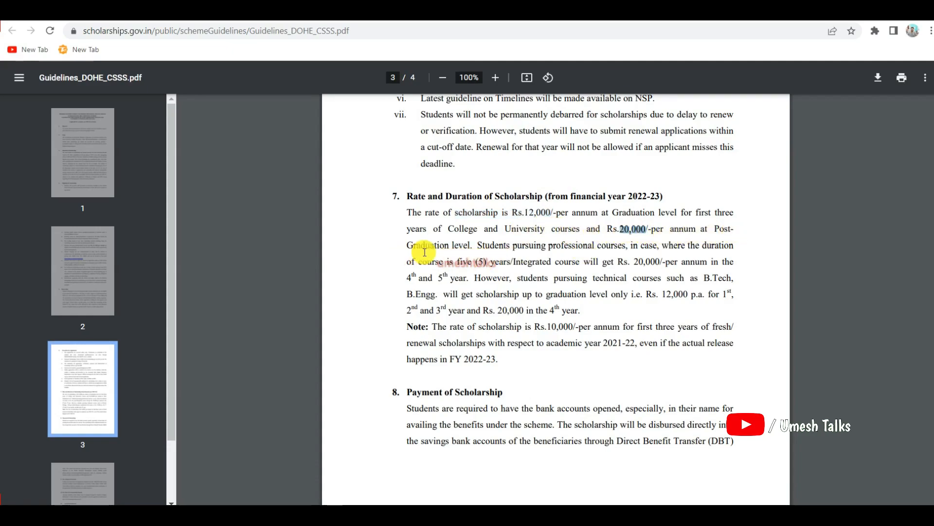
{"action": "left_click", "coordinate": [613, 238]}
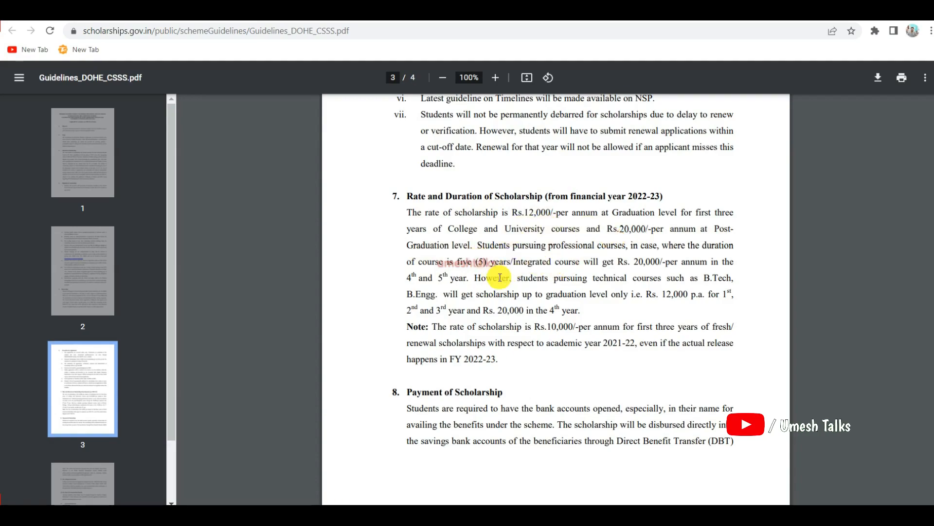
{"action": "scroll", "coordinate": [585, 289], "scroll_direction": "down", "scroll_amount": 1}
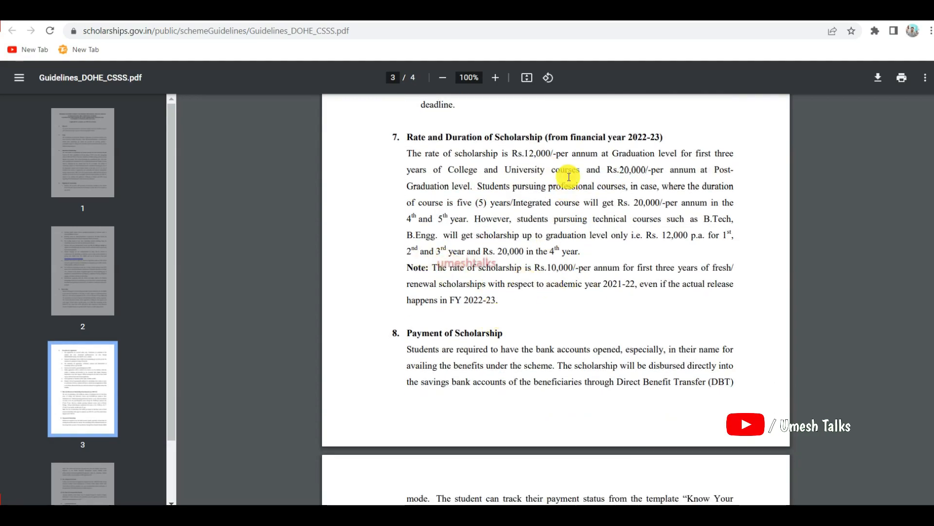
{"action": "left_click", "coordinate": [472, 11]}
{"action": "scroll", "coordinate": [511, 249], "scroll_direction": "up", "scroll_amount": 10}
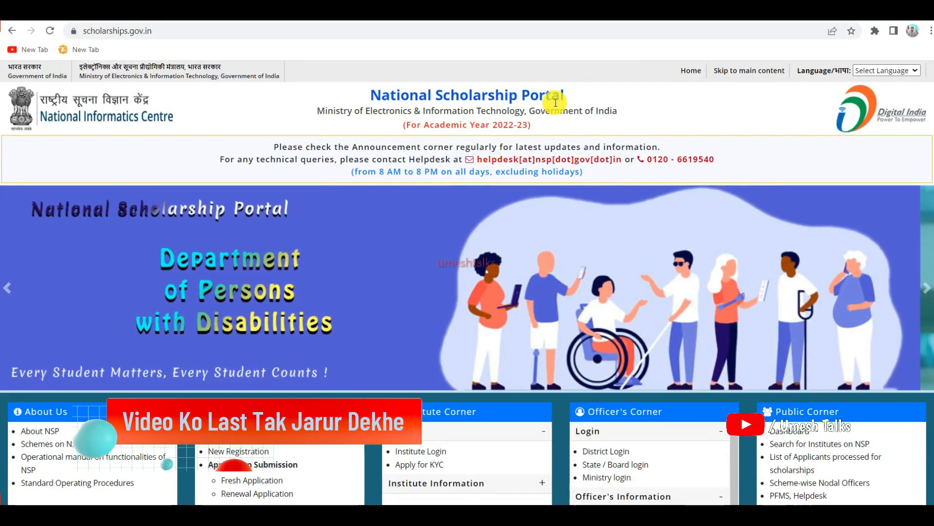
Start a new scholarship registration for Academic Year 2022-23.
{"action": "scroll", "coordinate": [343, 211], "scroll_direction": "down", "scroll_amount": 2}
{"action": "scroll", "coordinate": [343, 211], "scroll_direction": "down", "scroll_amount": 2}
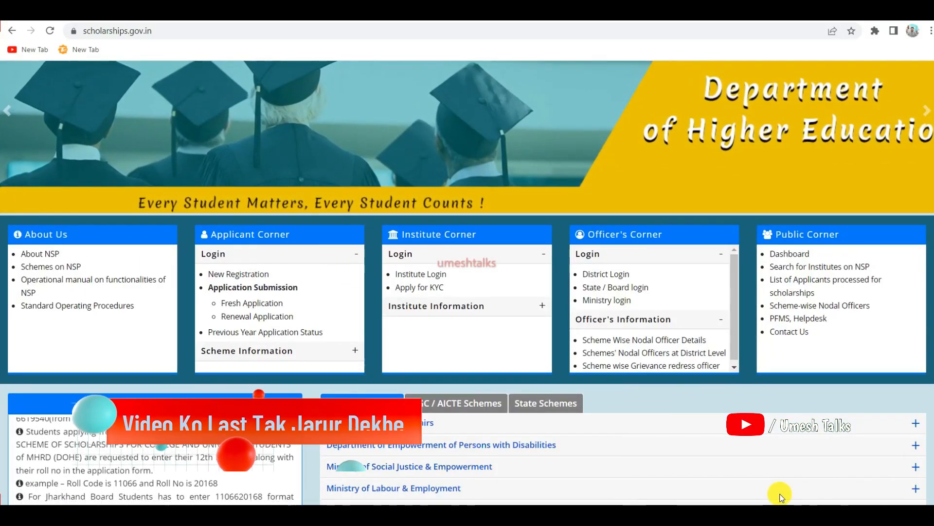
{"action": "left_click_drag", "start_coordinate": [197, 225], "coordinate": [363, 374]}
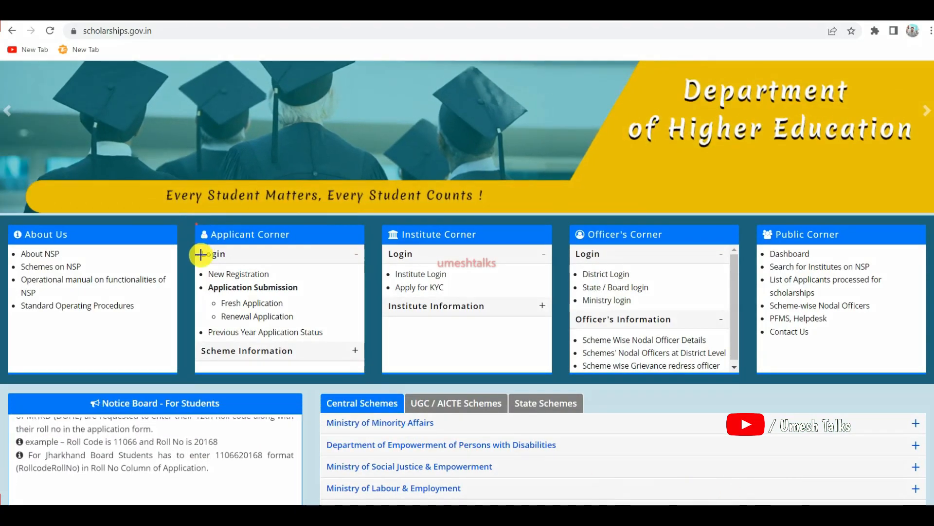
{"action": "left_click_drag", "start_coordinate": [206, 268], "coordinate": [278, 280]}
{"action": "left_click", "coordinate": [640, 491]}
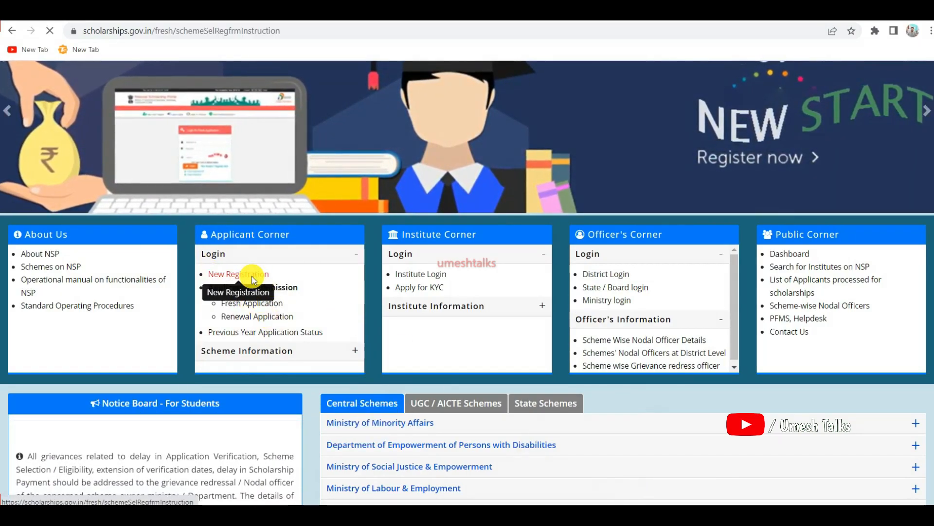
{"action": "left_click", "coordinate": [252, 278]}
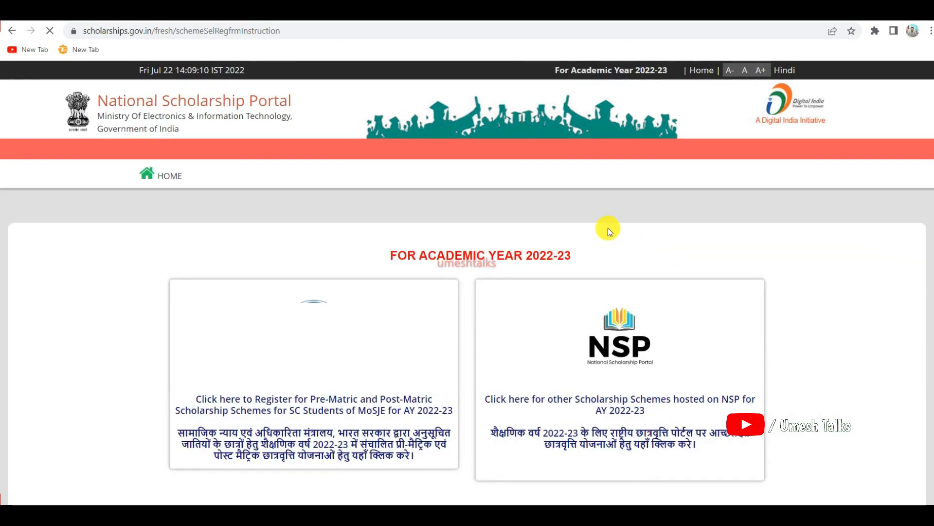
Outline both scheme cards in red, emphasising the other NSP schemes card.
{"action": "scroll", "coordinate": [609, 228], "scroll_direction": "down", "scroll_amount": 3}
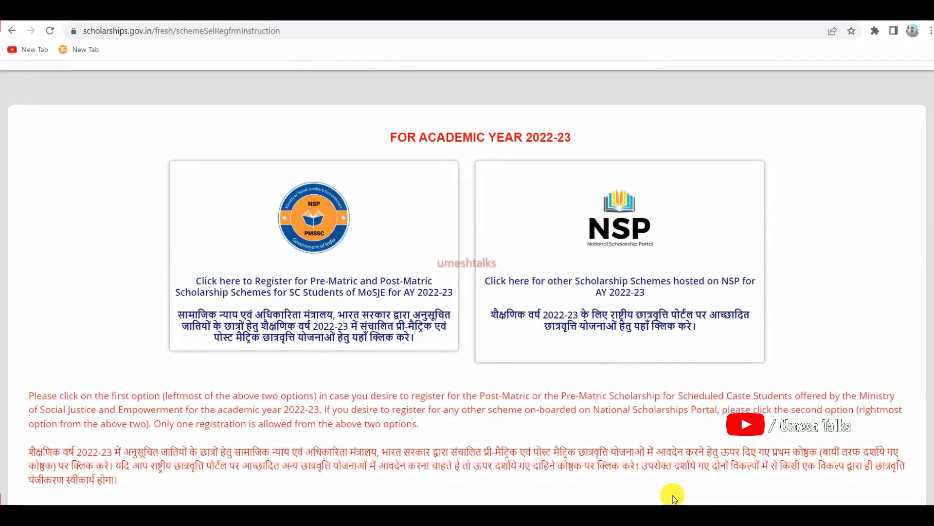
{"action": "mouse_move", "coordinate": [167, 142]}
{"action": "left_mouse_down"}
{"action": "mouse_move", "coordinate": [176, 181]}
{"action": "mouse_move", "coordinate": [813, 386]}
{"action": "mouse_move", "coordinate": [813, 374]}
{"action": "mouse_move", "coordinate": [771, 388]}
{"action": "left_mouse_up"}
{"action": "mouse_move", "coordinate": [477, 164]}
{"action": "left_mouse_down"}
{"action": "mouse_move", "coordinate": [503, 279]}
{"action": "mouse_move", "coordinate": [690, 349]}
{"action": "mouse_move", "coordinate": [759, 354]}
{"action": "left_mouse_up"}
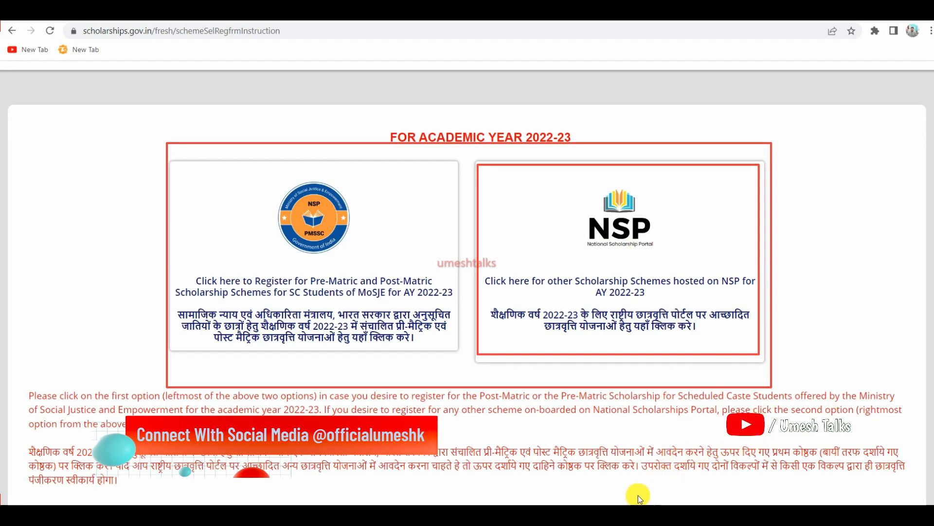
Choose other scholarship schemes hosted on NSP, acknowledge the one-registration alert, and read the guidelines.
{"action": "left_click", "coordinate": [623, 290]}
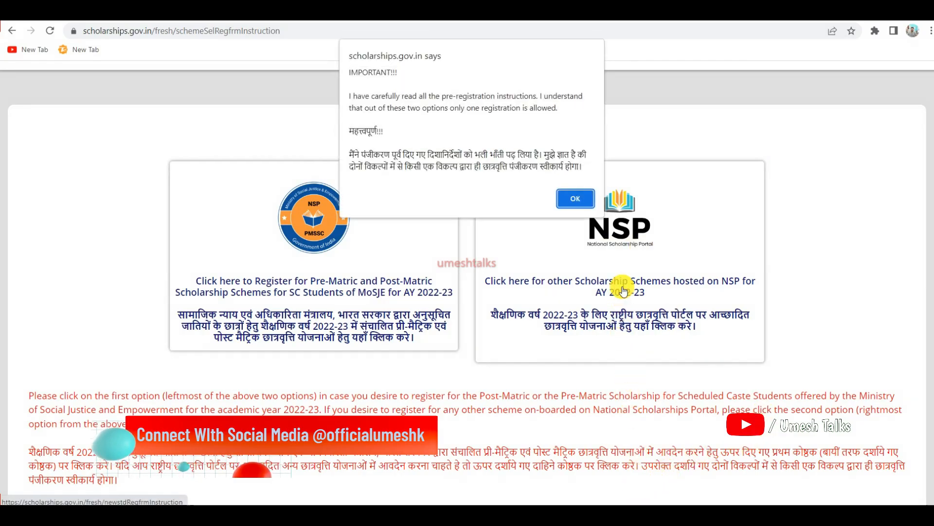
{"action": "left_click", "coordinate": [575, 198]}
{"action": "scroll", "coordinate": [587, 242], "scroll_direction": "down", "scroll_amount": 1}
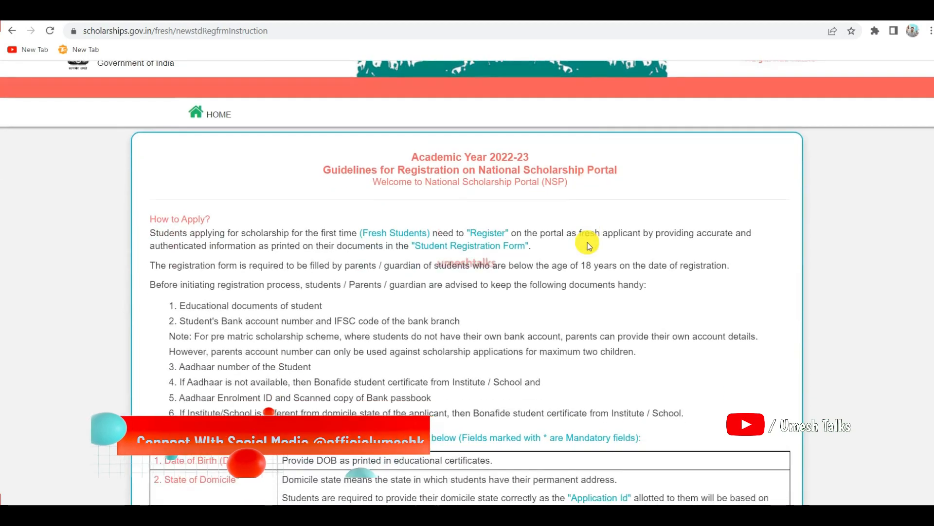
{"action": "scroll", "coordinate": [348, 180], "scroll_direction": "down", "scroll_amount": 2}
{"action": "scroll", "coordinate": [348, 181], "scroll_direction": "down", "scroll_amount": 4}
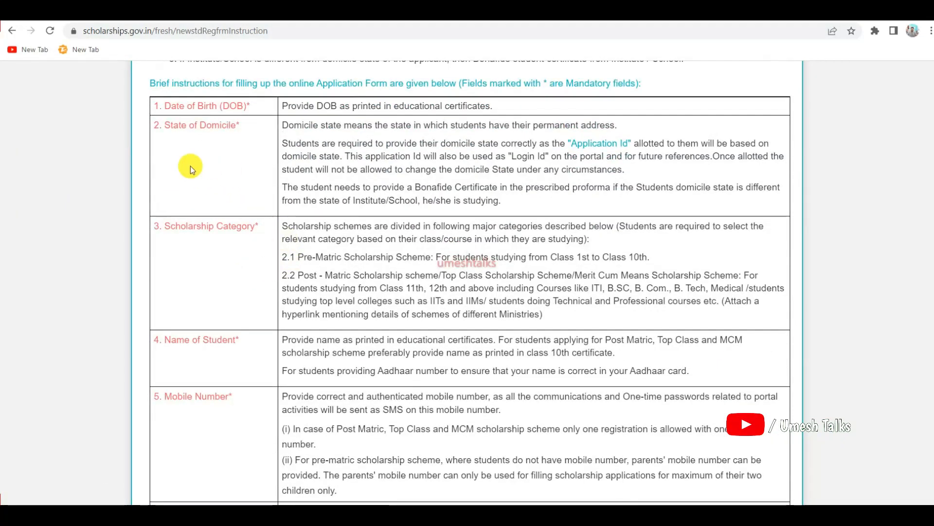
{"action": "scroll", "coordinate": [211, 168], "scroll_direction": "down", "scroll_amount": 7}
{"action": "scroll", "coordinate": [292, 229], "scroll_direction": "down", "scroll_amount": 3}
Agree to all three registration guidelines and continue to the Fresh Registration form.
{"action": "left_click", "coordinate": [142, 395]}
{"action": "left_click", "coordinate": [142, 417]}
{"action": "left_click", "coordinate": [142, 441]}
{"action": "left_click", "coordinate": [460, 473]}
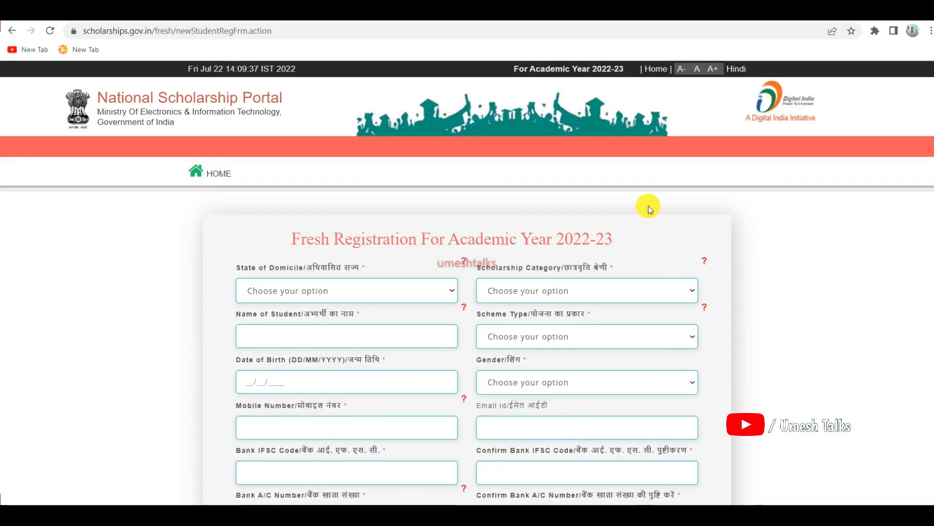
Set domicile state to BIHAR and scholarship category to Post Matric/Top Class/MCM.
{"action": "scroll", "coordinate": [652, 204], "scroll_direction": "down", "scroll_amount": 3}
{"action": "scroll", "coordinate": [612, 190], "scroll_direction": "up", "scroll_amount": 1}
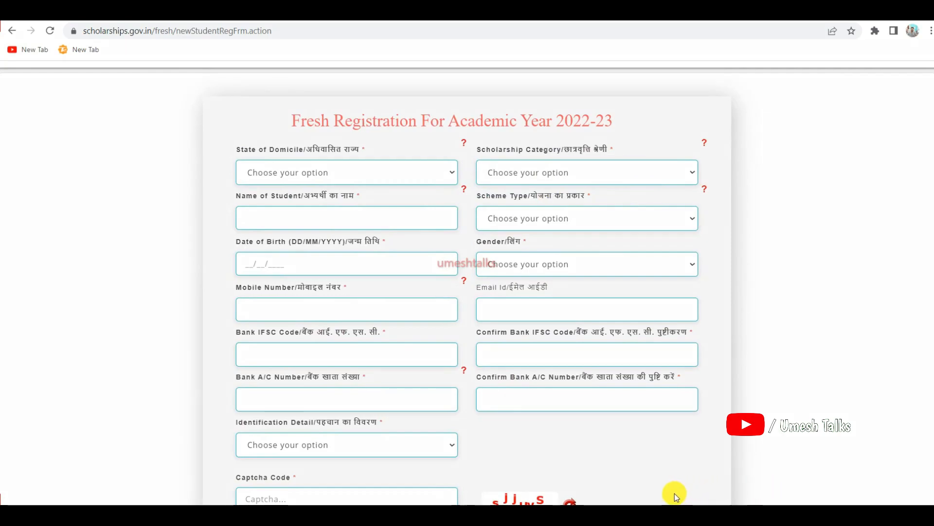
{"action": "mouse_move", "coordinate": [223, 97]}
{"action": "left_mouse_down"}
{"action": "mouse_move", "coordinate": [267, 148]}
{"action": "mouse_move", "coordinate": [736, 499]}
{"action": "left_mouse_up"}
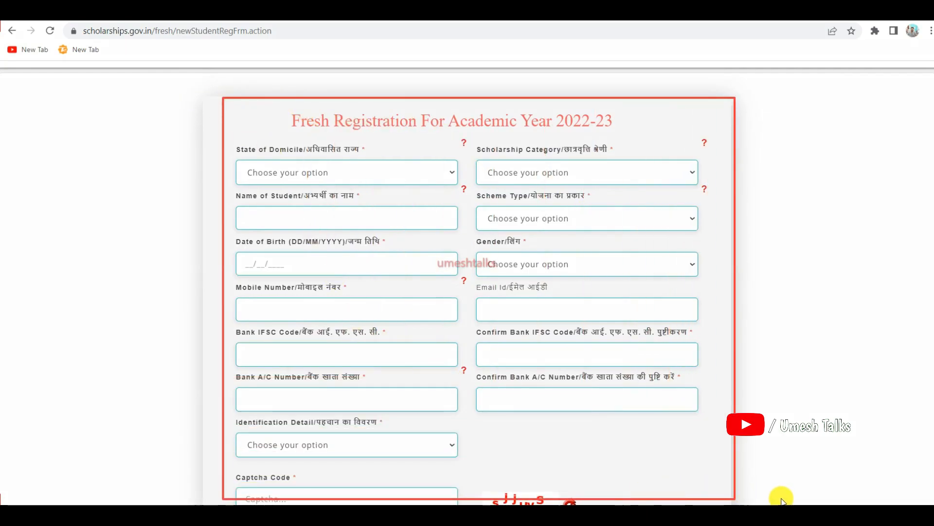
{"action": "left_click", "coordinate": [308, 174]}
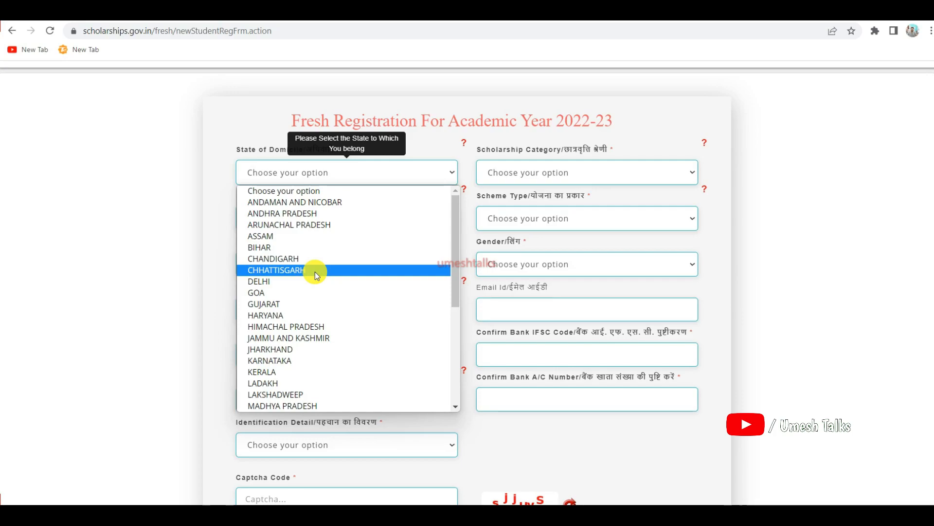
{"action": "left_click", "coordinate": [304, 246]}
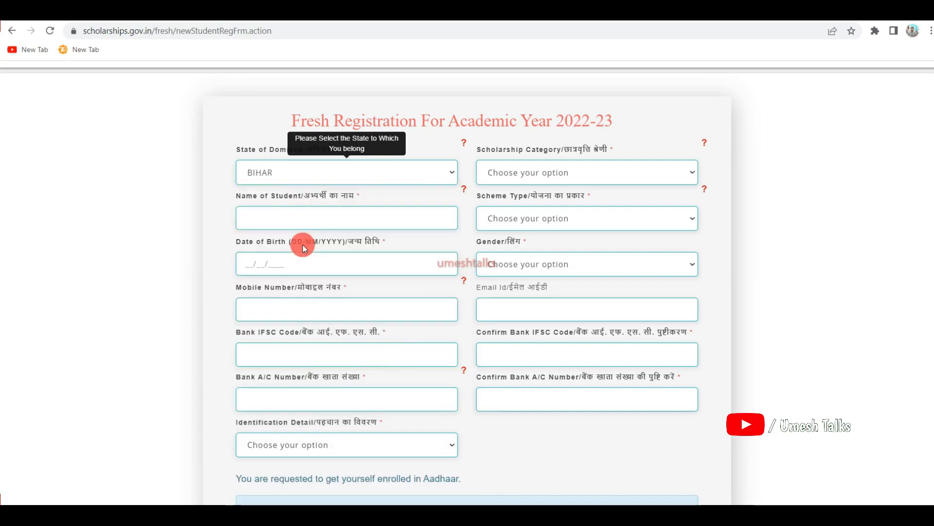
{"action": "left_click", "coordinate": [560, 174]}
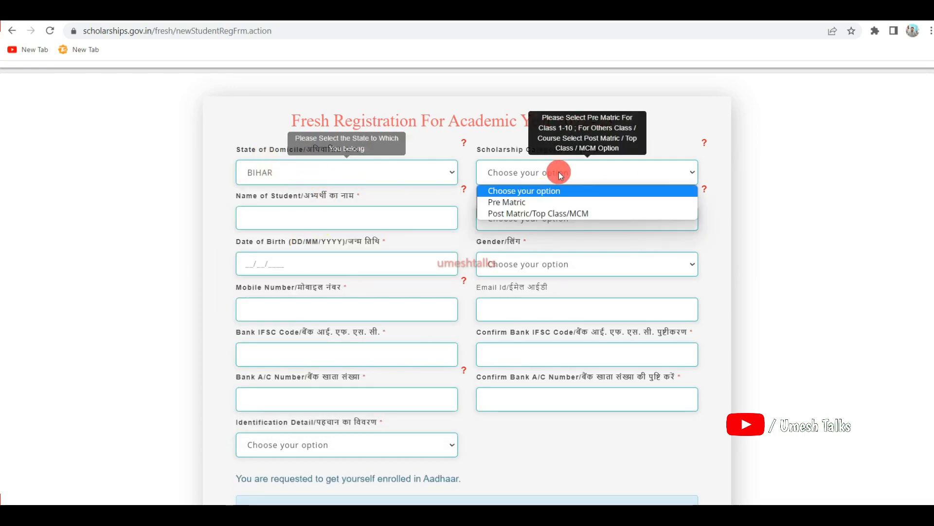
{"action": "left_click", "coordinate": [527, 214]}
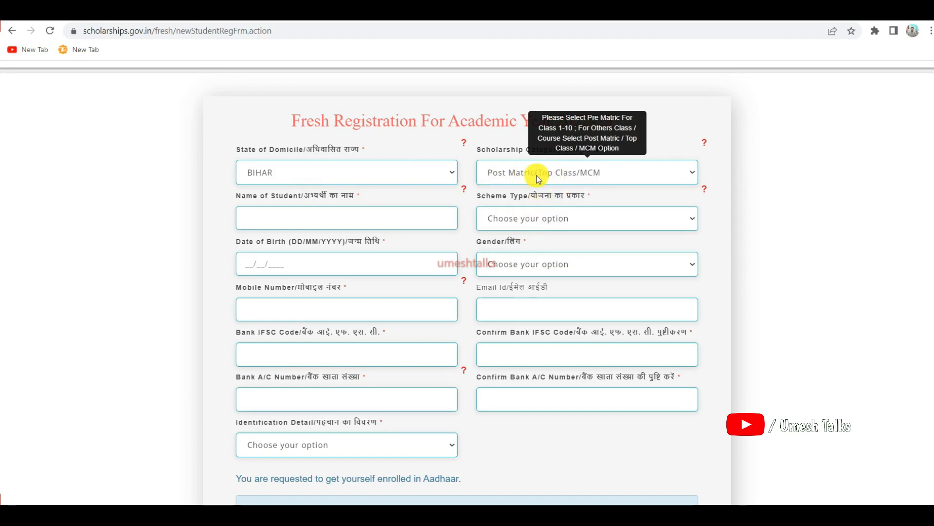
{"action": "left_click", "coordinate": [595, 175]}
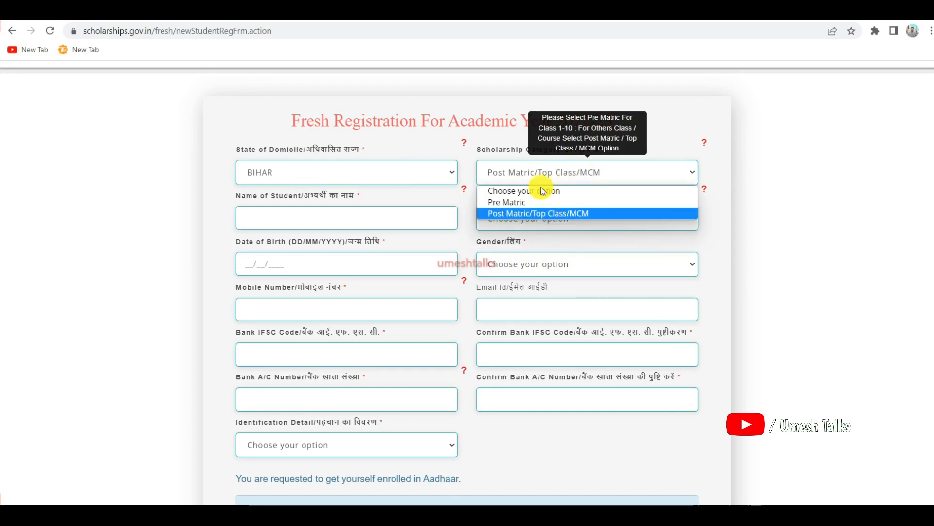
{"action": "left_click", "coordinate": [263, 218]}
Point out the Name of Student field and set the scheme type to Scholarship Scheme.
{"action": "left_click", "coordinate": [292, 217]}
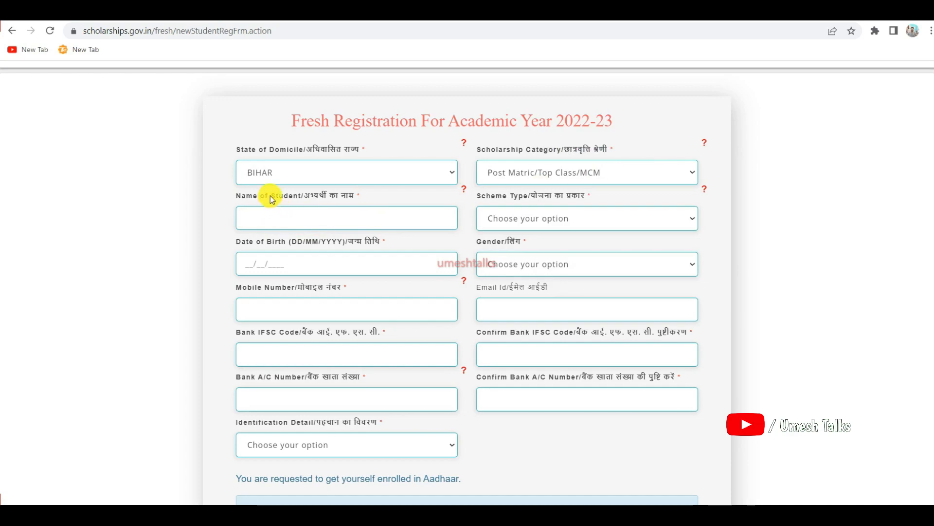
{"action": "left_click_drag", "start_coordinate": [270, 195], "coordinate": [306, 200]}
{"action": "left_click", "coordinate": [347, 199]}
{"action": "scroll", "coordinate": [392, 198], "scroll_direction": "down", "scroll_amount": 1}
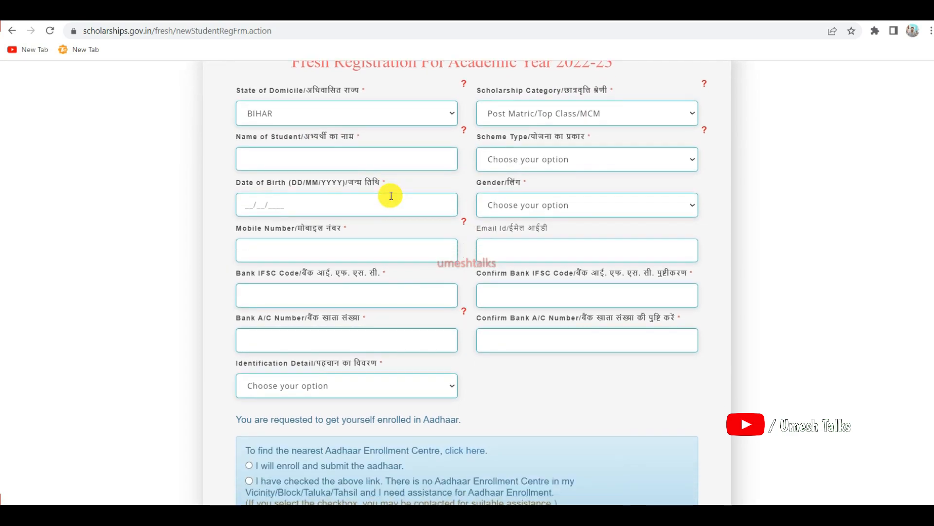
{"action": "left_click", "coordinate": [533, 159]}
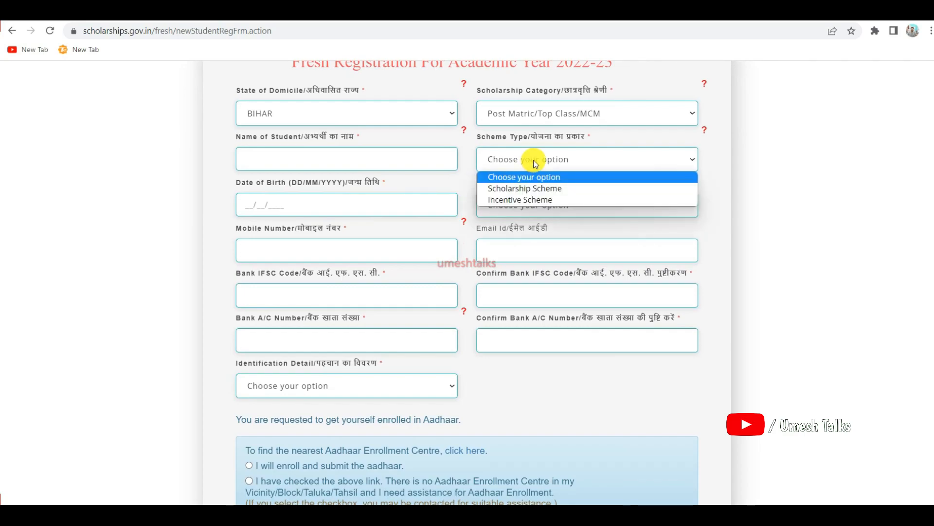
{"action": "left_click", "coordinate": [530, 188]}
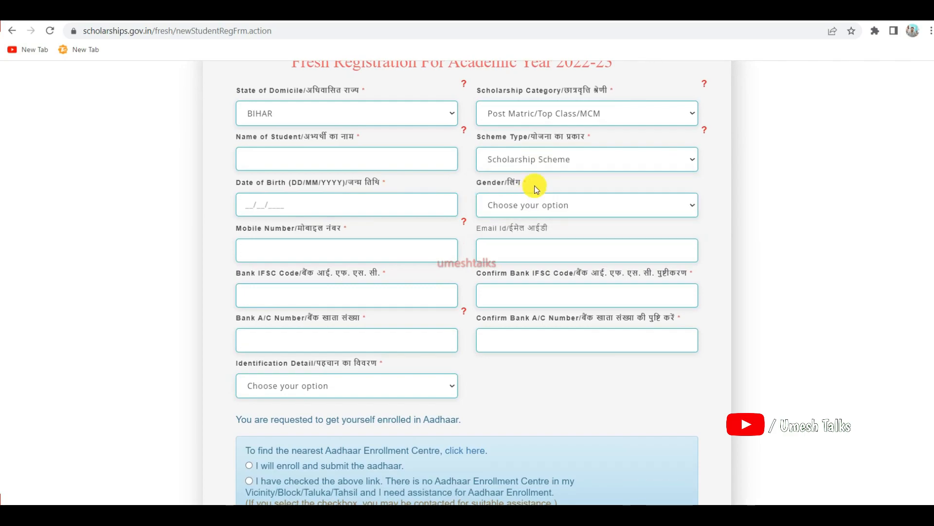
{"action": "left_click", "coordinate": [538, 156]}
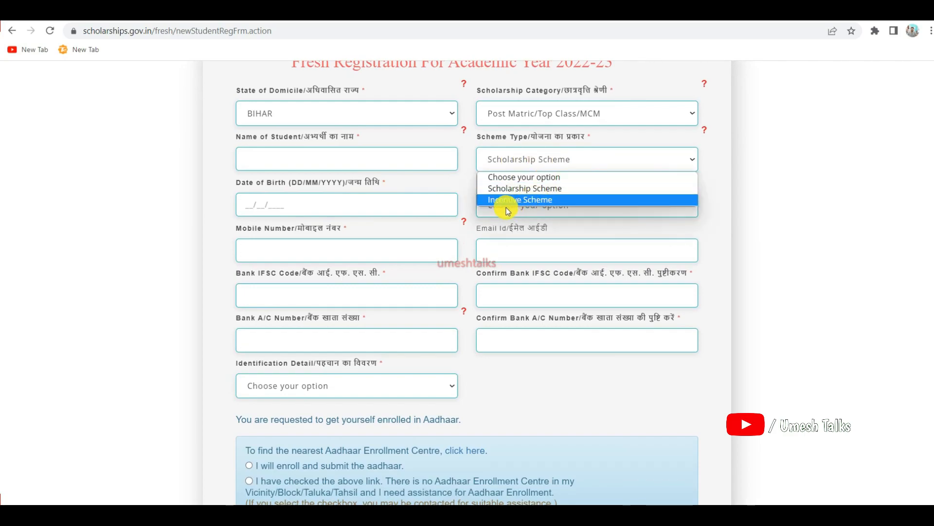
{"action": "left_click", "coordinate": [533, 188]}
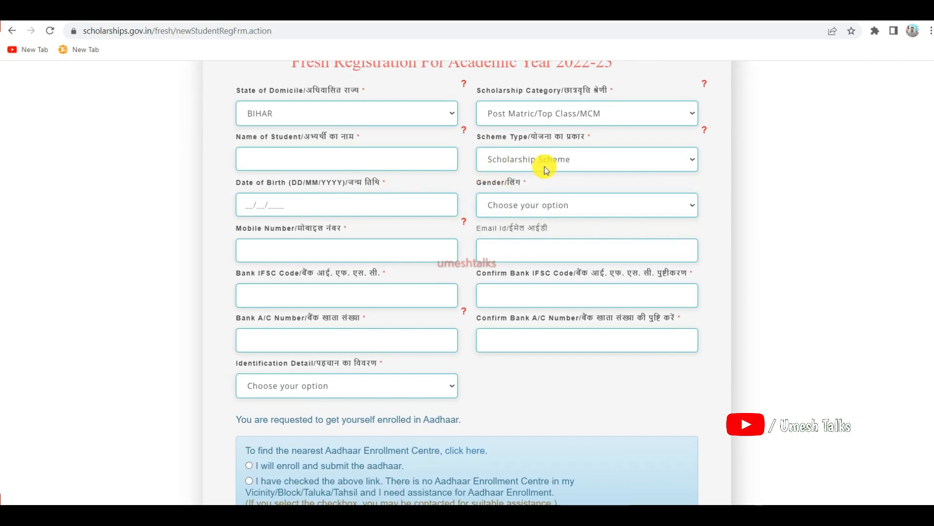
Enter the date of birth, set gender to Male, and dismiss the invalid-date alert.
{"action": "left_click", "coordinate": [306, 207]}
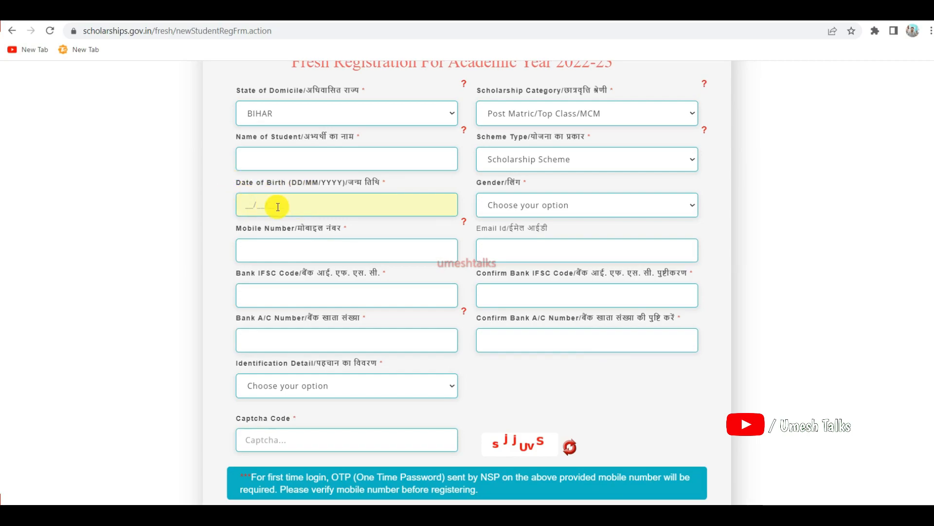
{"action": "left_click", "coordinate": [525, 197]}
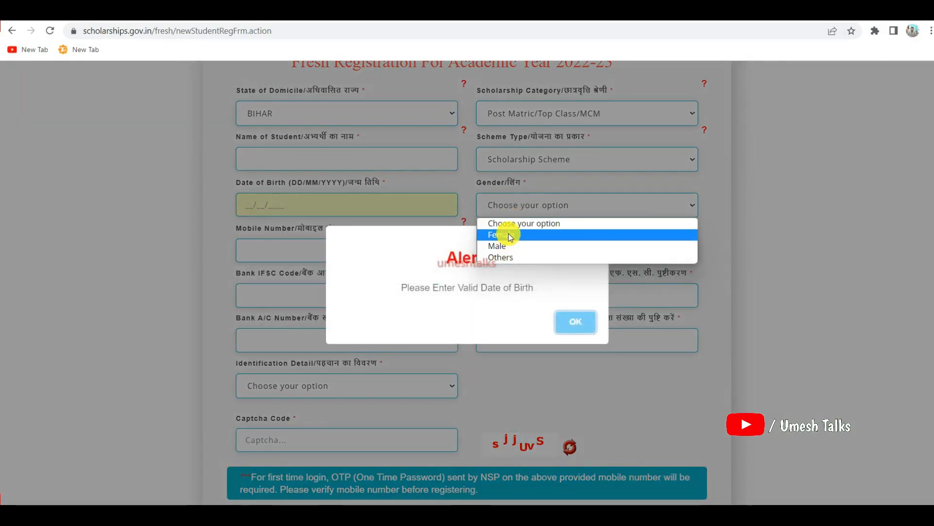
{"action": "left_click", "coordinate": [506, 247]}
{"action": "left_click", "coordinate": [586, 325]}
{"action": "left_click", "coordinate": [340, 251]}
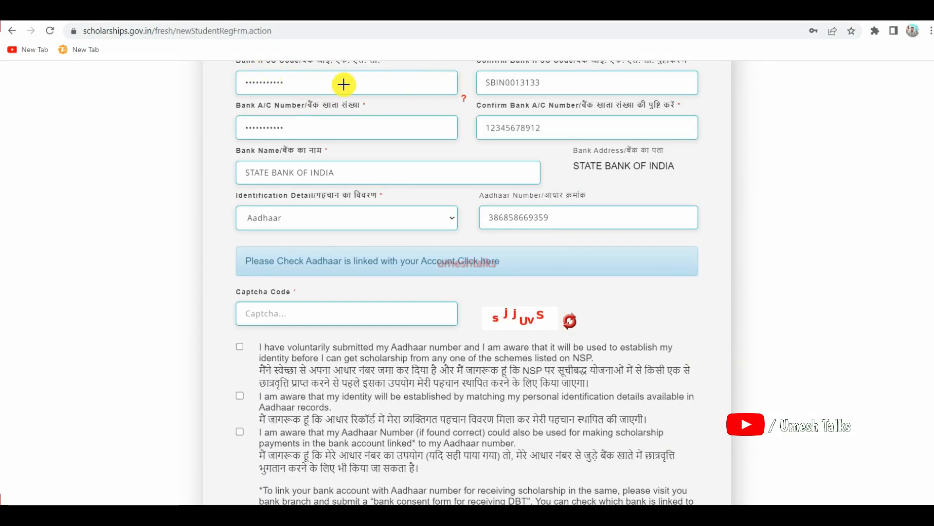
Highlight the IFSC, account number, bank name, Aadhaar identification and link-check fields in red.
{"action": "mouse_move", "coordinate": [230, 66]}
{"action": "left_mouse_down"}
{"action": "mouse_move", "coordinate": [403, 97]}
{"action": "mouse_move", "coordinate": [456, 96]}
{"action": "left_mouse_up"}
{"action": "left_click_drag", "start_coordinate": [477, 64], "coordinate": [699, 101]}
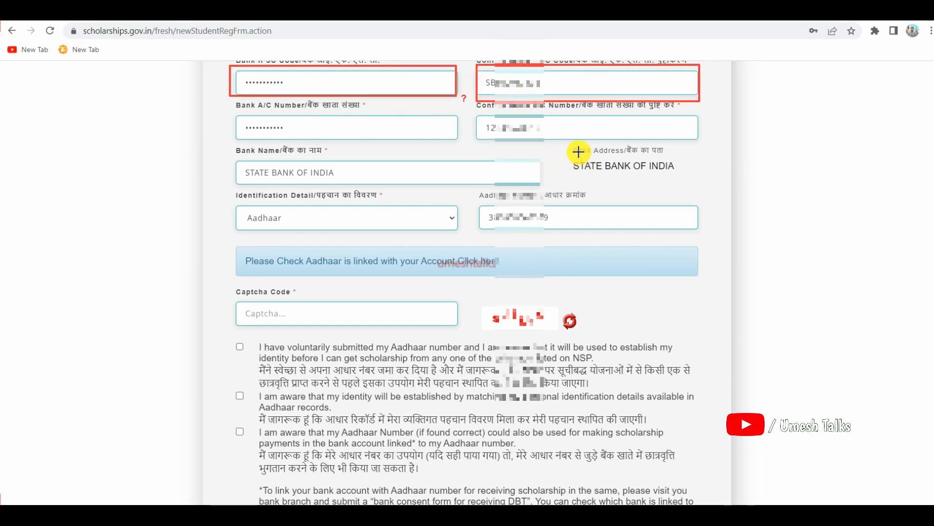
{"action": "left_click_drag", "start_coordinate": [570, 140], "coordinate": [681, 183]}
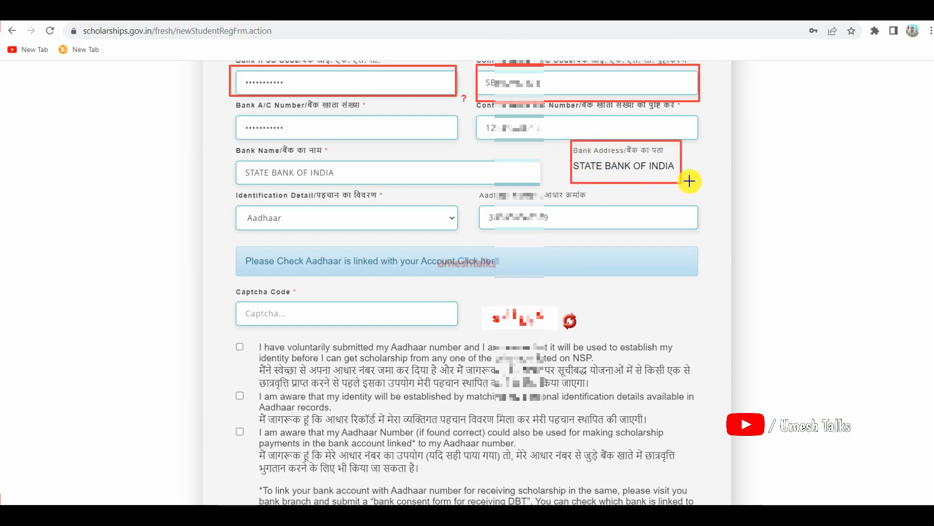
{"action": "left_click_drag", "start_coordinate": [242, 115], "coordinate": [348, 139]}
{"action": "mouse_move", "coordinate": [482, 117]}
{"action": "left_mouse_down"}
{"action": "mouse_move", "coordinate": [493, 141]}
{"action": "mouse_move", "coordinate": [574, 139]}
{"action": "left_mouse_up"}
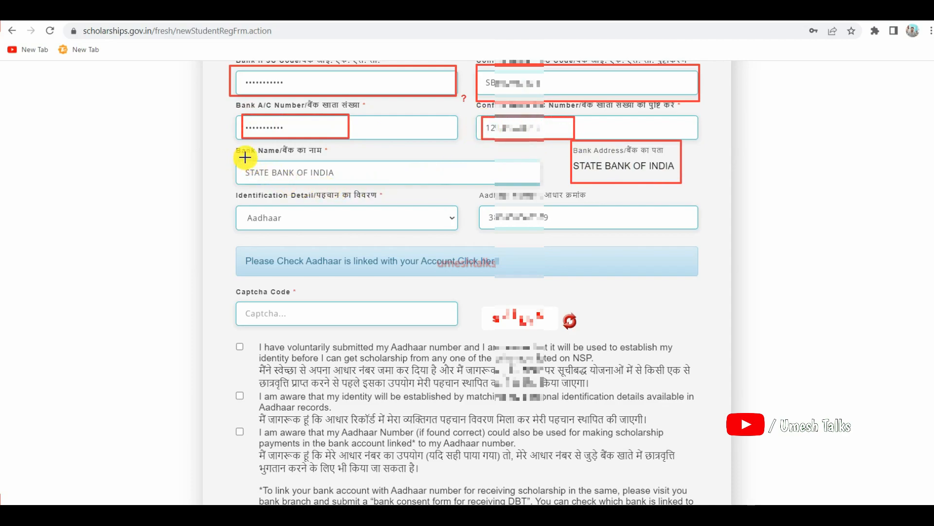
{"action": "mouse_move", "coordinate": [233, 160]}
{"action": "left_mouse_down"}
{"action": "mouse_move", "coordinate": [253, 183]}
{"action": "mouse_move", "coordinate": [512, 187]}
{"action": "left_mouse_up"}
{"action": "left_click_drag", "start_coordinate": [237, 194], "coordinate": [396, 205]}
{"action": "left_click_drag", "start_coordinate": [239, 210], "coordinate": [406, 234]}
{"action": "left_click_drag", "start_coordinate": [481, 203], "coordinate": [583, 232]}
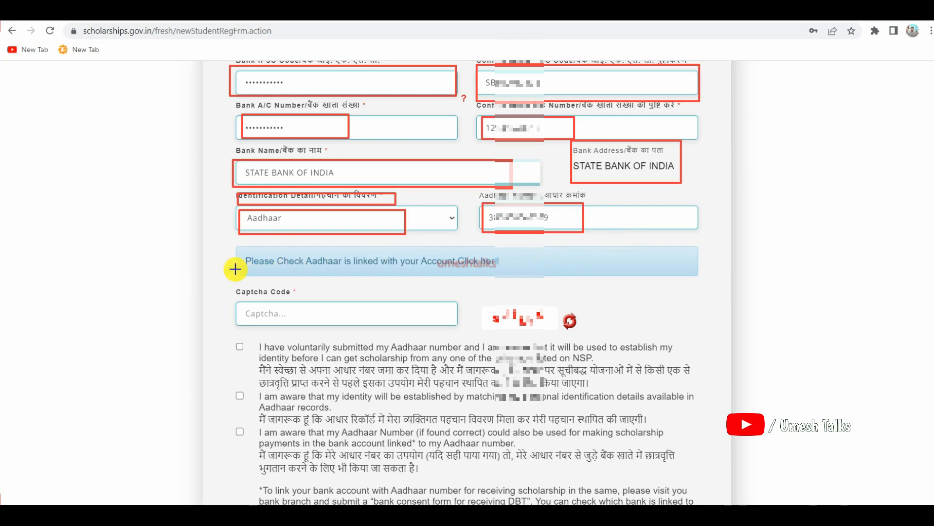
{"action": "left_click_drag", "start_coordinate": [241, 248], "coordinate": [503, 281]}
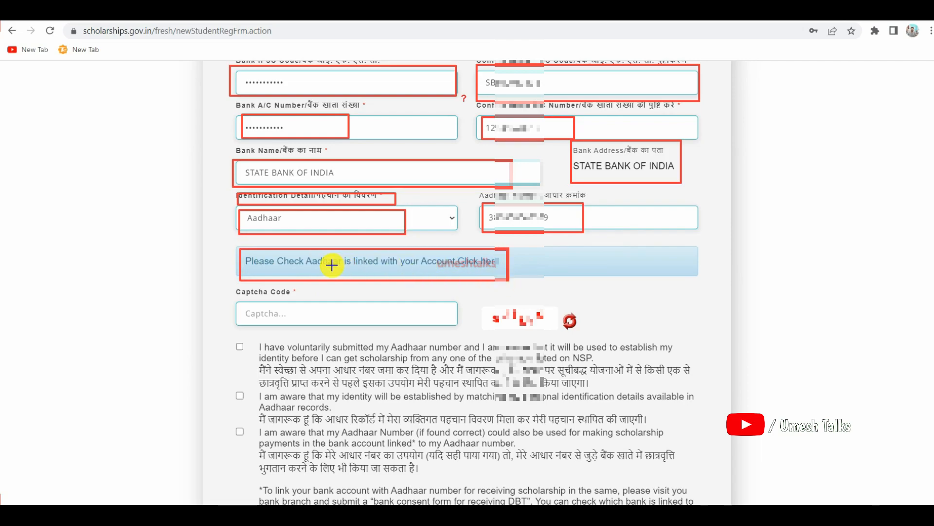
{"action": "left_click_drag", "start_coordinate": [460, 257], "coordinate": [503, 271]}
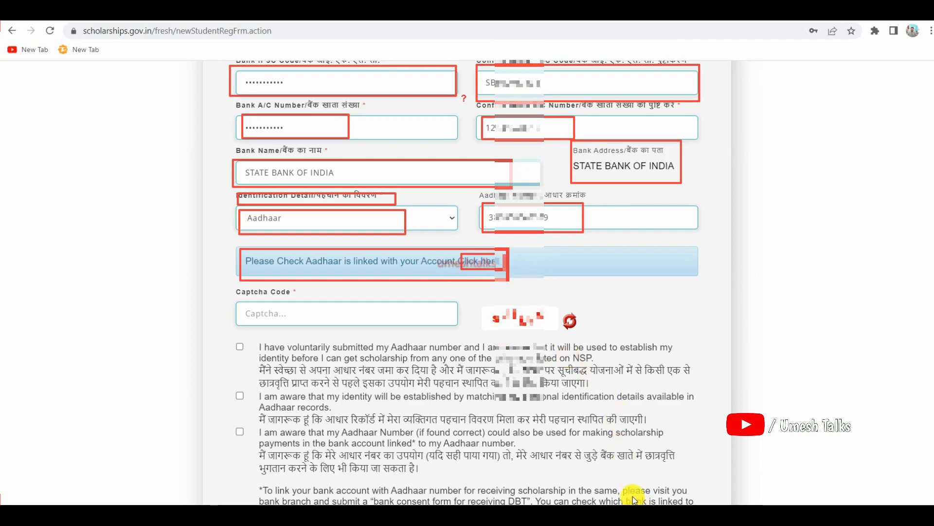
Tick the Aadhaar consent declarations, register, and highlight the success message.
{"action": "scroll", "coordinate": [451, 334], "scroll_direction": "down", "scroll_amount": 1}
{"action": "scroll", "coordinate": [480, 271], "scroll_direction": "down", "scroll_amount": 2}
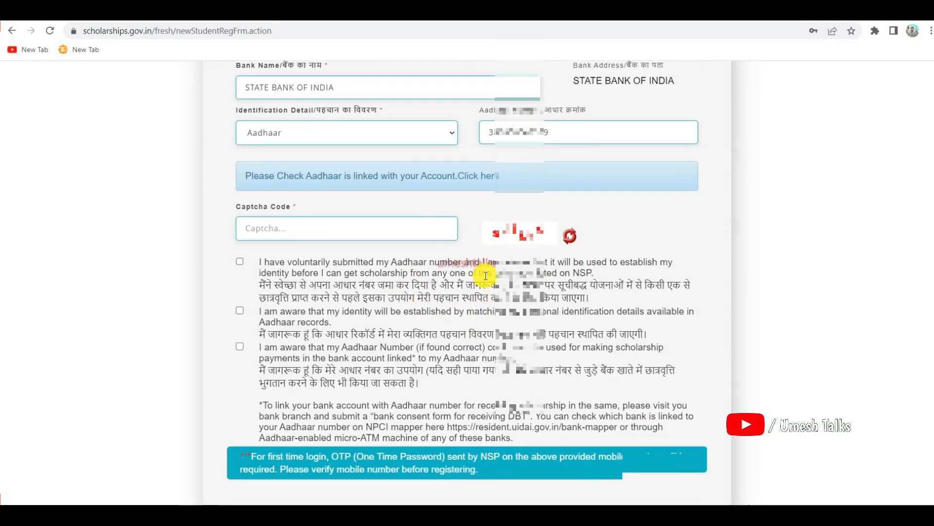
{"action": "left_click", "coordinate": [239, 201]}
{"action": "left_click", "coordinate": [240, 285]}
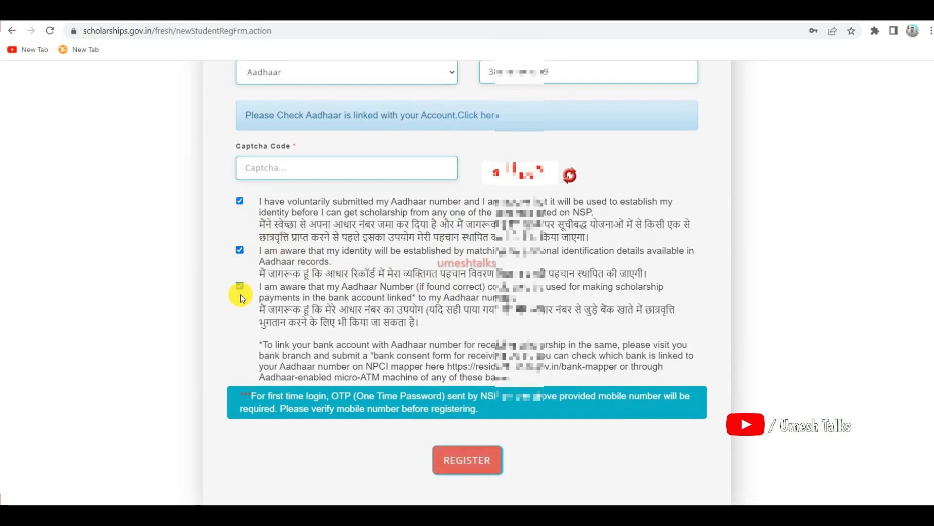
{"action": "left_click", "coordinate": [465, 460]}
{"action": "mouse_move", "coordinate": [315, 201]}
{"action": "left_mouse_down"}
{"action": "mouse_move", "coordinate": [351, 294]}
{"action": "mouse_move", "coordinate": [628, 338]}
{"action": "left_mouse_up"}
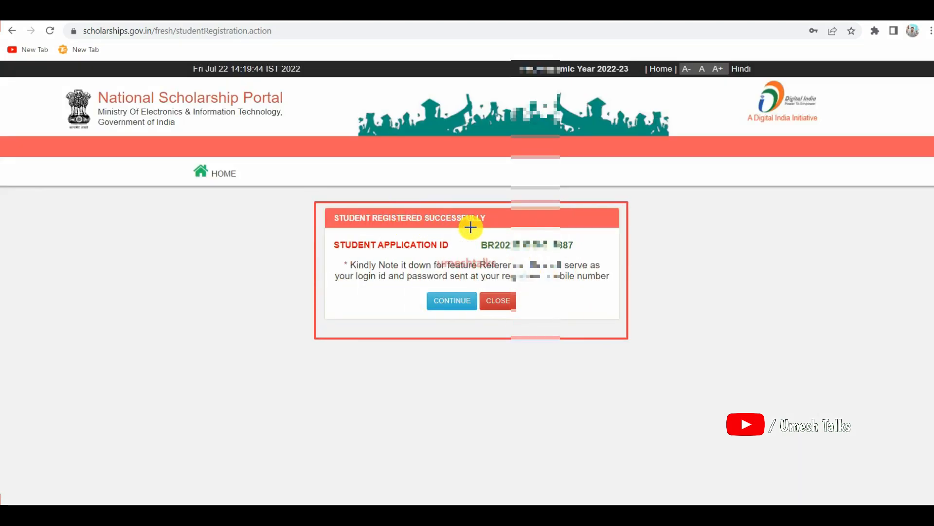
Highlight the new Student Application ID and password note, then continue to login.
{"action": "left_click_drag", "start_coordinate": [479, 237], "coordinate": [580, 252]}
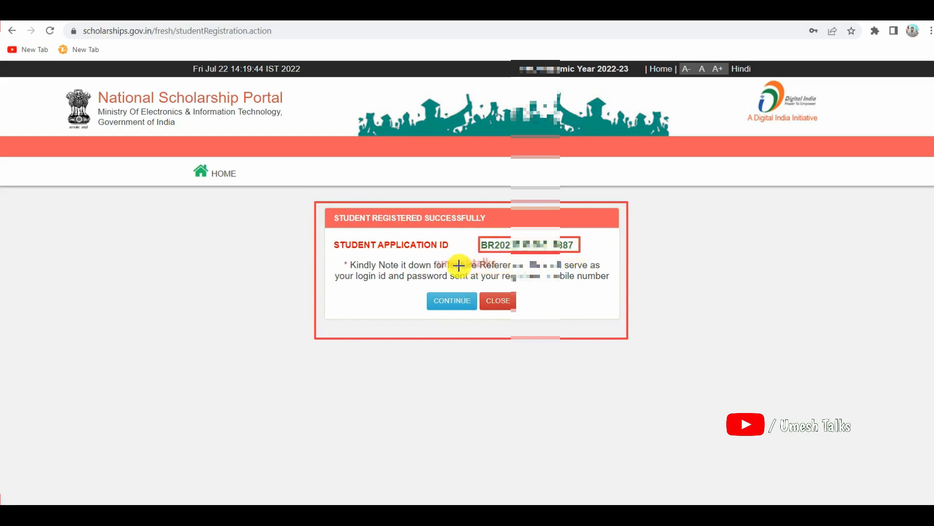
{"action": "left_click_drag", "start_coordinate": [448, 258], "coordinate": [523, 271]}
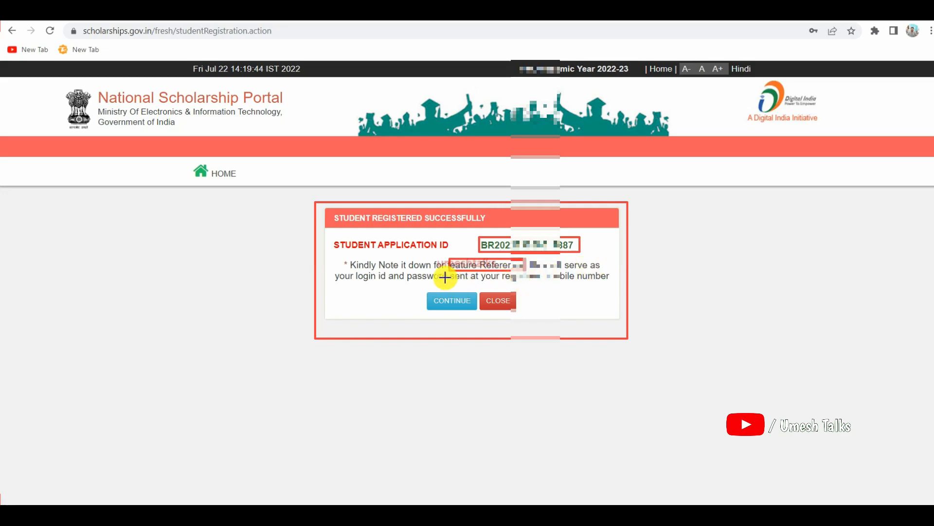
{"action": "mouse_move", "coordinate": [409, 270]}
{"action": "left_mouse_down"}
{"action": "mouse_move", "coordinate": [446, 283]}
{"action": "mouse_move", "coordinate": [609, 283]}
{"action": "left_mouse_up"}
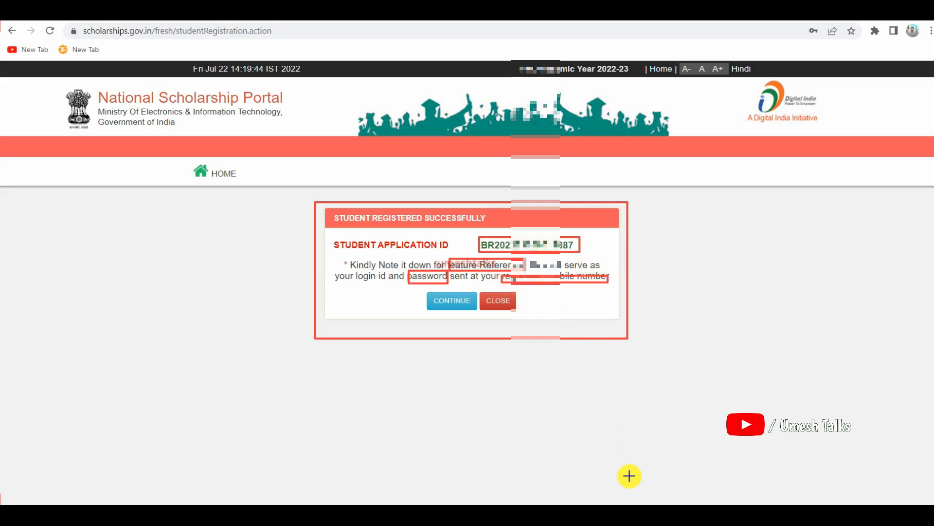
{"action": "left_click_drag", "start_coordinate": [439, 295], "coordinate": [461, 310]}
{"action": "left_click", "coordinate": [457, 300]}
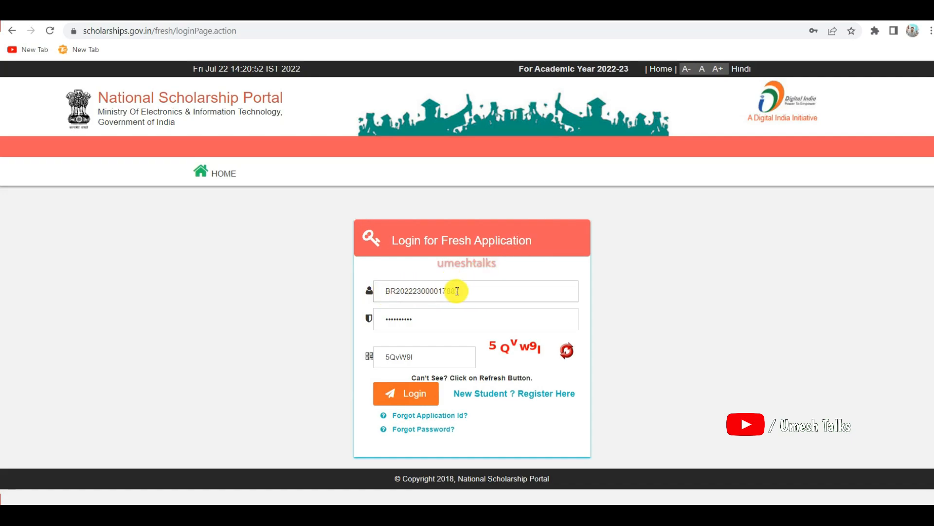
Sketch the date-of-birth password format, clear the annotations, and log in with the filled credentials.
{"action": "left_click", "coordinate": [384, 324]}
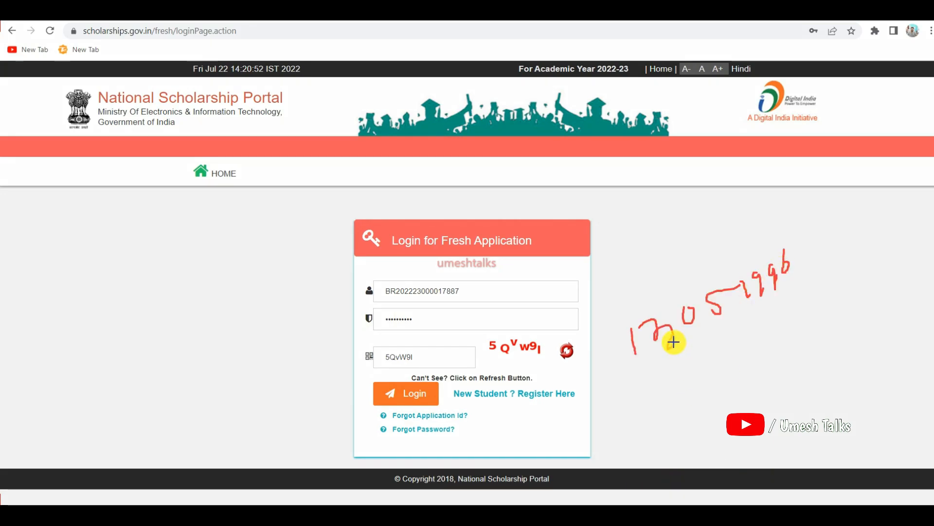
{"action": "left_click_drag", "start_coordinate": [676, 309], "coordinate": [680, 356]}
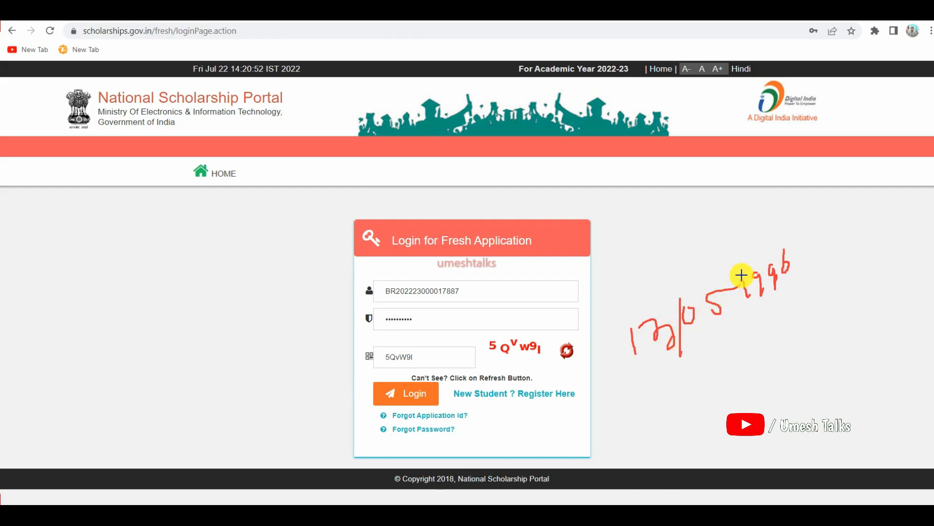
{"action": "left_click_drag", "start_coordinate": [739, 266], "coordinate": [736, 305]}
{"action": "left_click_drag", "start_coordinate": [655, 368], "coordinate": [873, 250]}
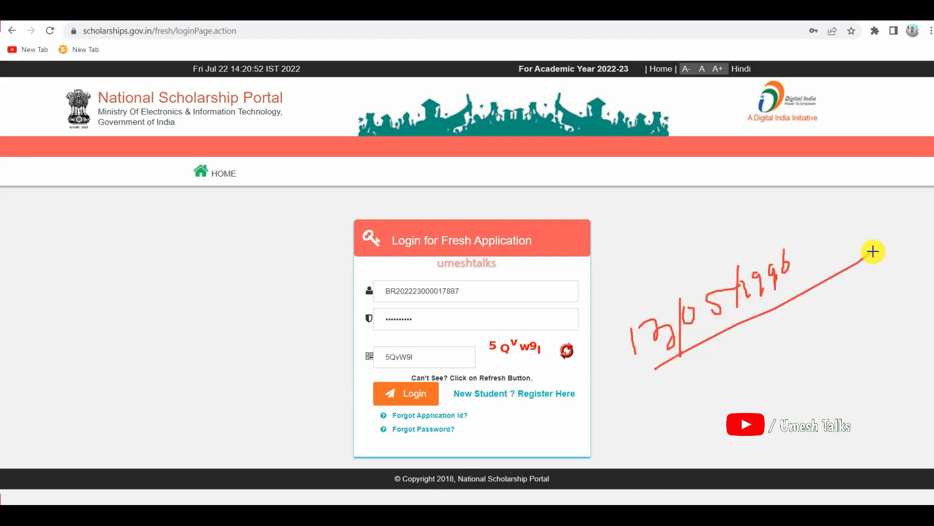
{"action": "left_click_drag", "start_coordinate": [366, 329], "coordinate": [508, 261]}
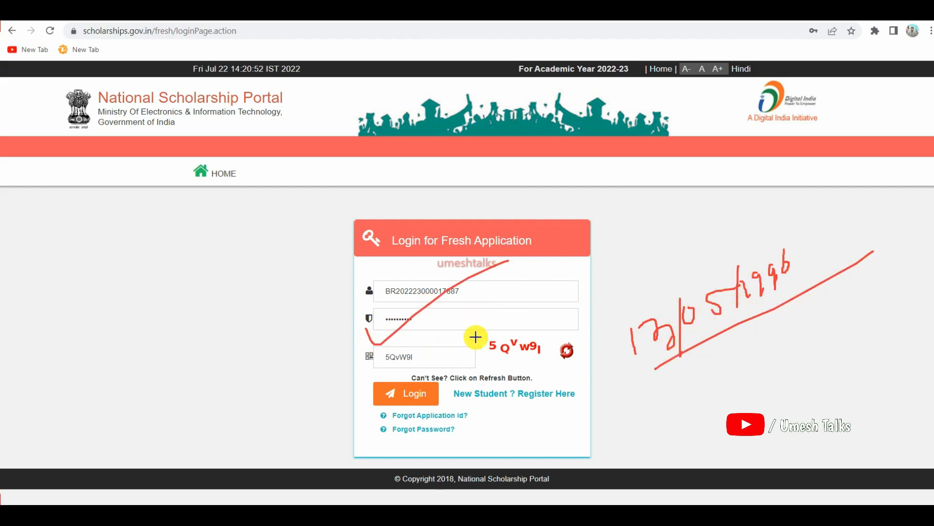
{"action": "left_click", "coordinate": [634, 498]}
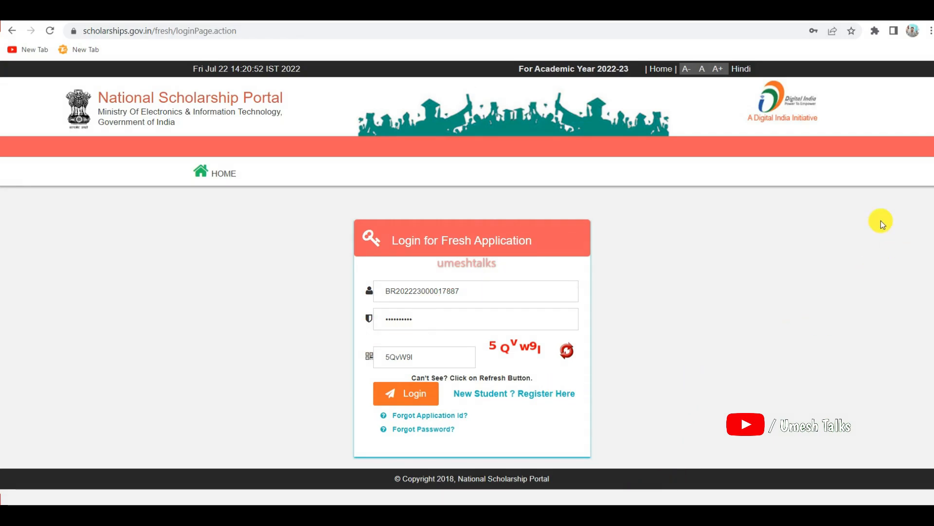
{"action": "left_click", "coordinate": [403, 396]}
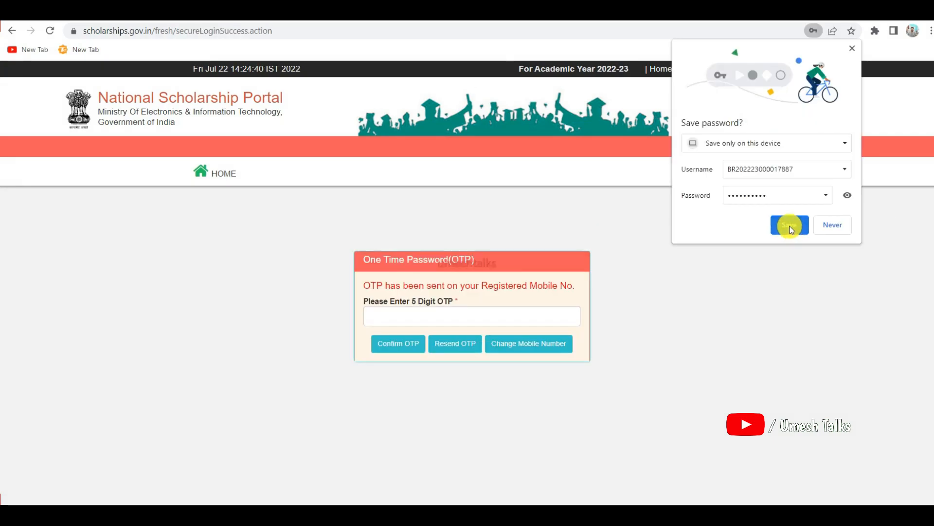
{"action": "left_click", "coordinate": [788, 225]}
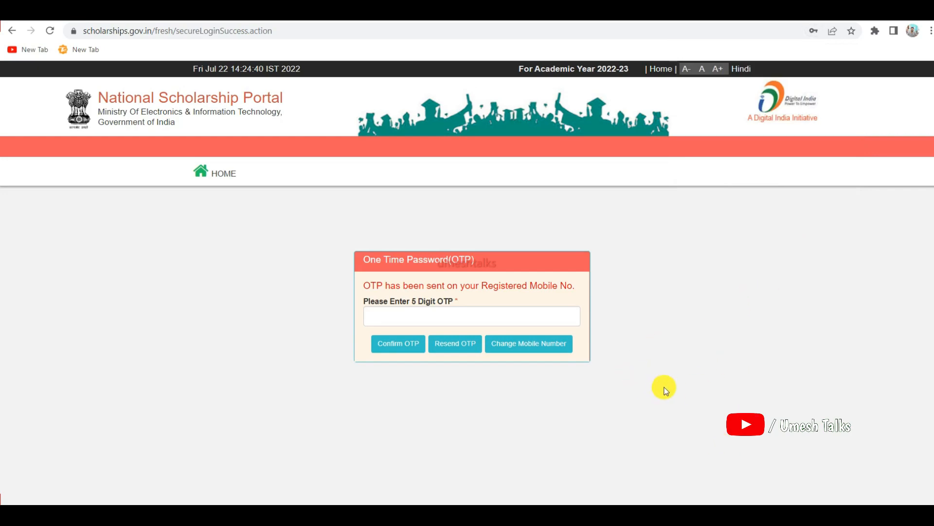
Enter and confirm the 5-digit OTP sent to the mobile, then save the new password.
{"action": "left_click_drag", "start_coordinate": [481, 286], "coordinate": [497, 320]}
{"action": "left_click", "coordinate": [498, 322]}
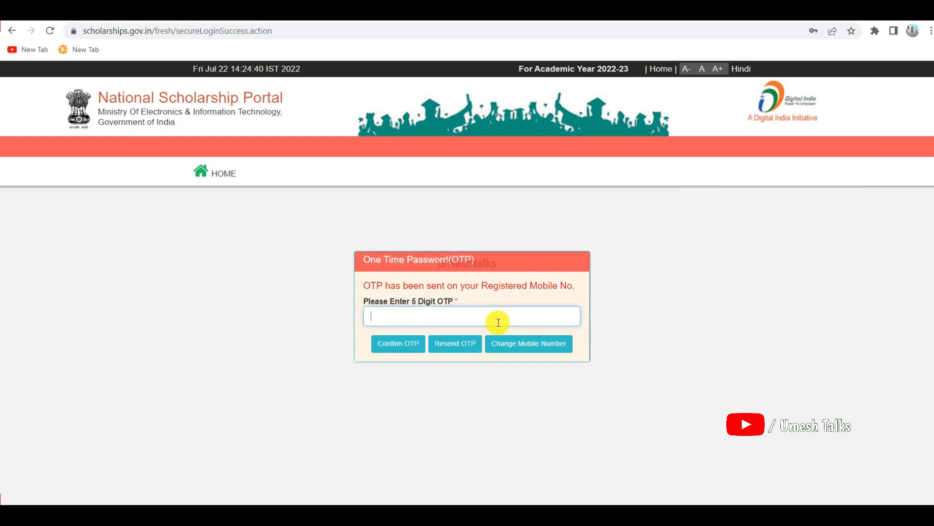
{"action": "left_click", "coordinate": [402, 345]}
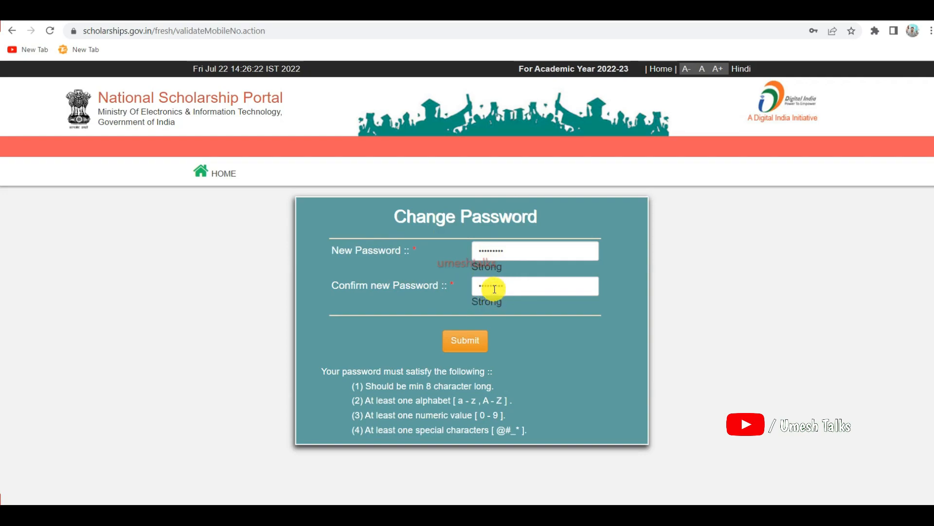
{"action": "left_click", "coordinate": [463, 340]}
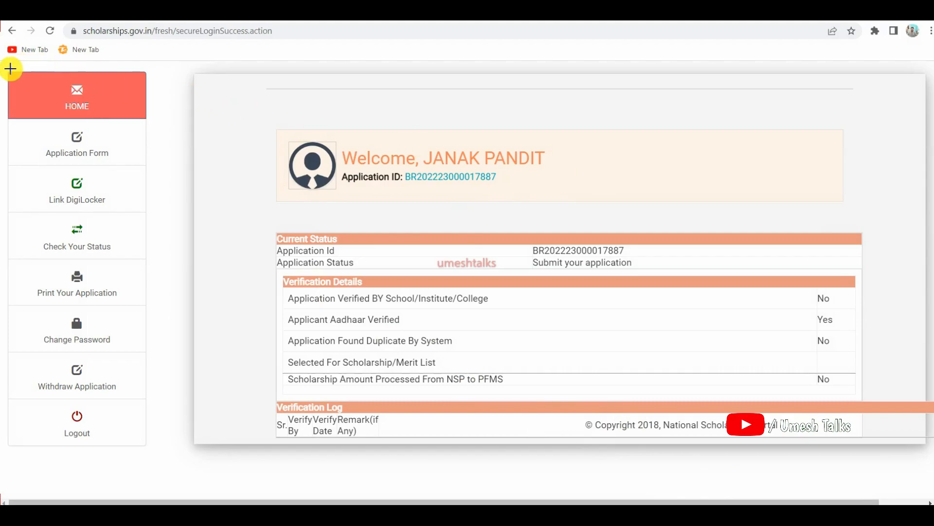
{"action": "mouse_move", "coordinate": [10, 68]}
{"action": "left_mouse_down"}
{"action": "mouse_move", "coordinate": [463, 399]}
{"action": "mouse_move", "coordinate": [929, 456]}
{"action": "left_mouse_up"}
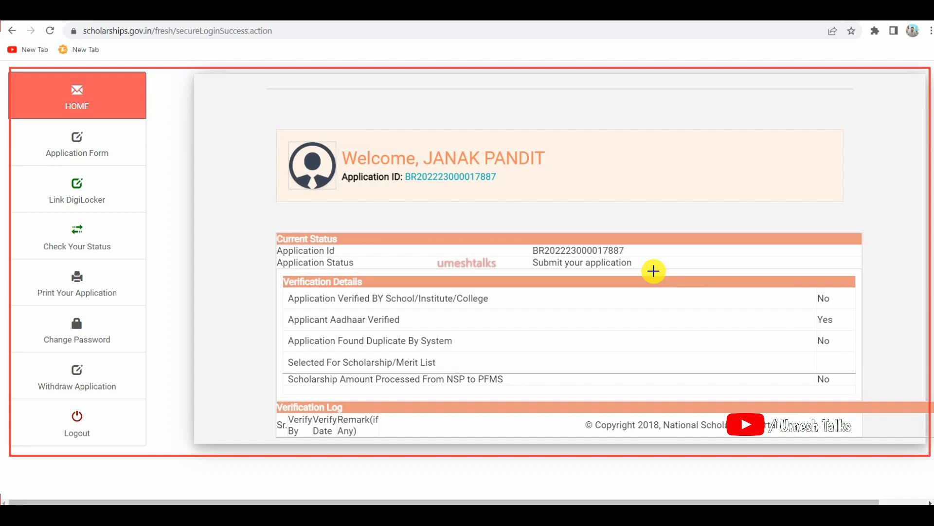
{"action": "mouse_move", "coordinate": [283, 130]}
{"action": "left_mouse_down"}
{"action": "mouse_move", "coordinate": [305, 167]}
{"action": "mouse_move", "coordinate": [355, 196]}
{"action": "mouse_move", "coordinate": [561, 202]}
{"action": "left_mouse_up"}
{"action": "left_click_drag", "start_coordinate": [404, 170], "coordinate": [513, 186]}
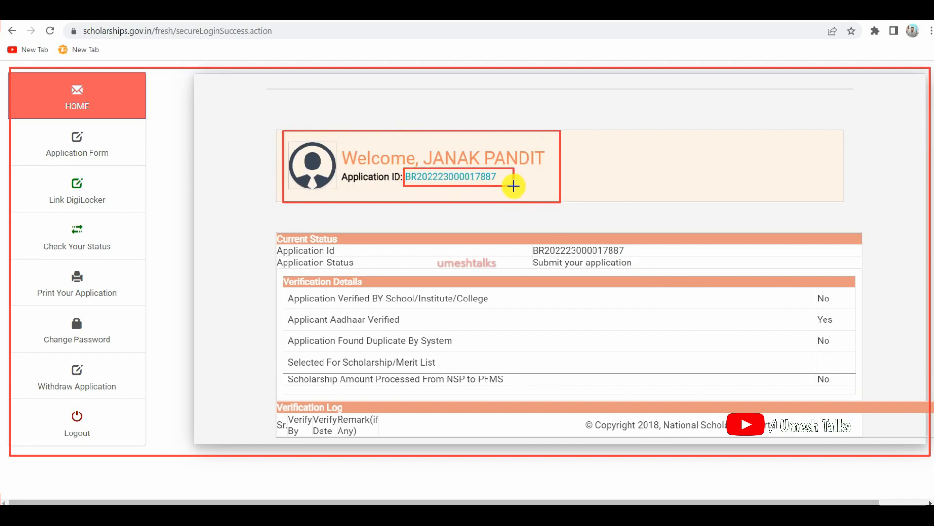
{"action": "mouse_move", "coordinate": [282, 239]}
{"action": "left_mouse_down"}
{"action": "mouse_move", "coordinate": [365, 277]}
{"action": "mouse_move", "coordinate": [861, 273]}
{"action": "left_mouse_up"}
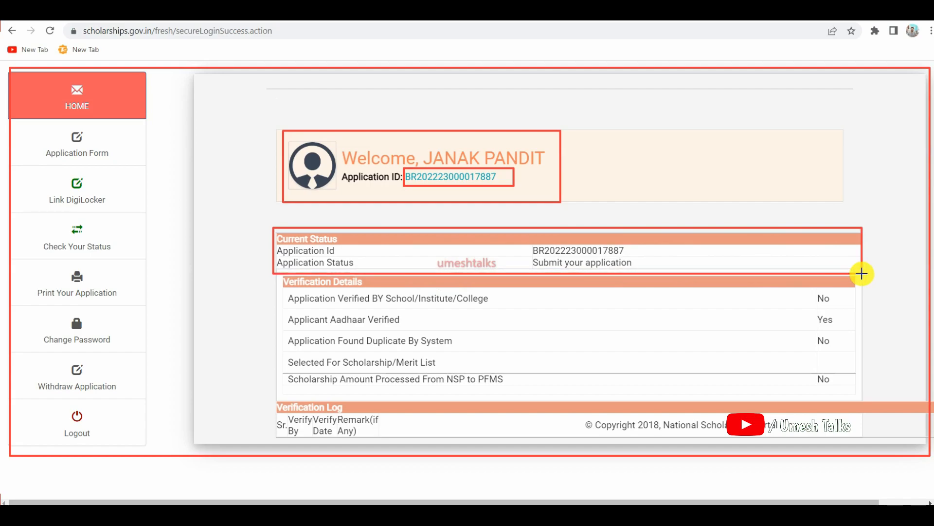
{"action": "mouse_move", "coordinate": [288, 289]}
{"action": "left_mouse_down"}
{"action": "mouse_move", "coordinate": [335, 372]}
{"action": "mouse_move", "coordinate": [801, 403]}
{"action": "mouse_move", "coordinate": [856, 393]}
{"action": "left_mouse_up"}
{"action": "left_click_drag", "start_coordinate": [813, 313], "coordinate": [837, 330]}
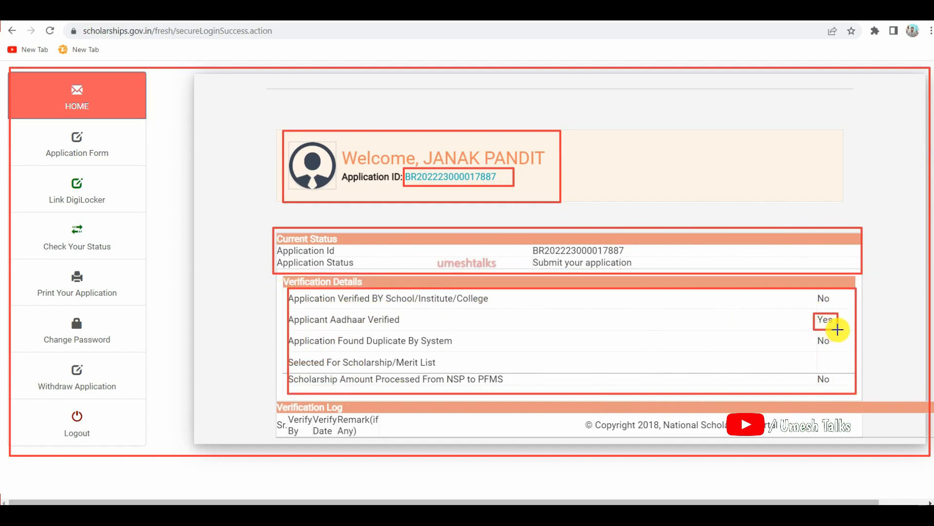
{"action": "mouse_move", "coordinate": [280, 403]}
{"action": "left_mouse_down"}
{"action": "mouse_move", "coordinate": [354, 412]}
{"action": "mouse_move", "coordinate": [401, 432]}
{"action": "mouse_move", "coordinate": [469, 436]}
{"action": "left_mouse_up"}
{"action": "mouse_move", "coordinate": [511, 362]}
{"action": "left_mouse_down"}
{"action": "mouse_move", "coordinate": [620, 373]}
{"action": "mouse_move", "coordinate": [620, 384]}
{"action": "left_mouse_up"}
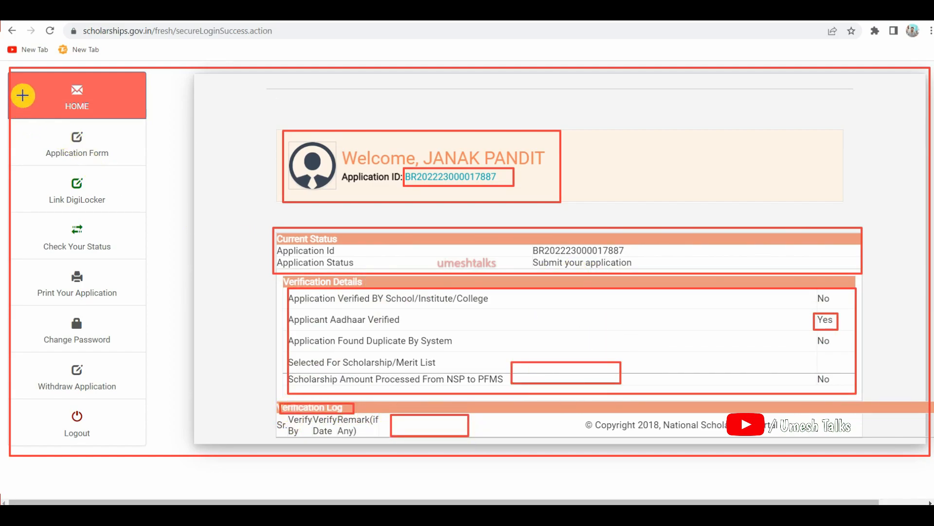
{"action": "mouse_move", "coordinate": [13, 72]}
{"action": "left_mouse_down"}
{"action": "mouse_move", "coordinate": [79, 102]}
{"action": "mouse_move", "coordinate": [131, 168]}
{"action": "mouse_move", "coordinate": [150, 290]}
{"action": "mouse_move", "coordinate": [145, 444]}
{"action": "left_mouse_up"}
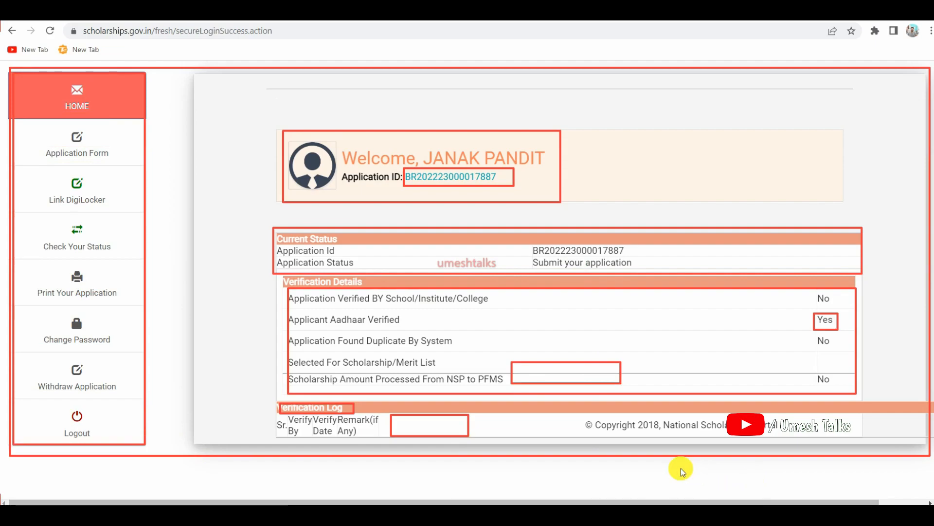
{"action": "mouse_move", "coordinate": [34, 124]}
{"action": "left_mouse_down"}
{"action": "mouse_move", "coordinate": [40, 146]}
{"action": "mouse_move", "coordinate": [124, 167]}
{"action": "left_mouse_up"}
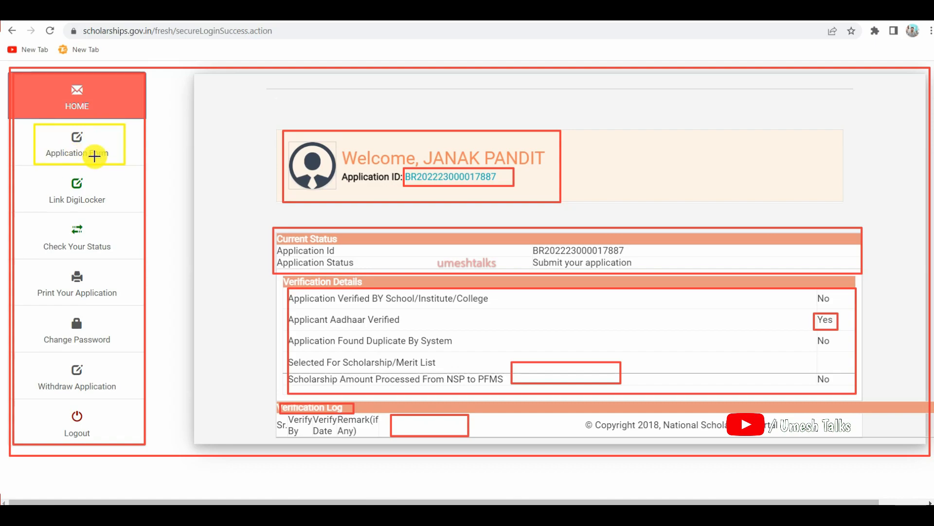
{"action": "left_click_drag", "start_coordinate": [57, 205], "coordinate": [113, 212]}
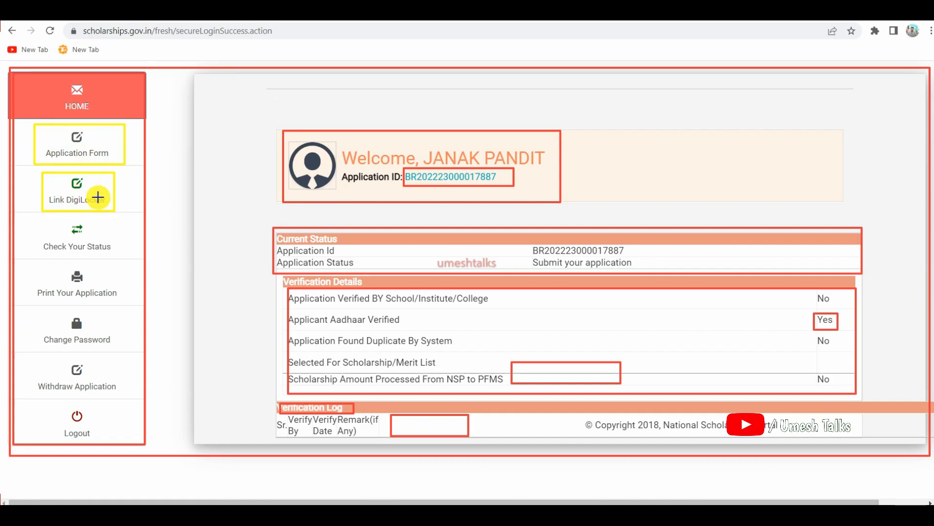
{"action": "mouse_move", "coordinate": [38, 218]}
{"action": "left_mouse_down"}
{"action": "mouse_move", "coordinate": [46, 246]}
{"action": "mouse_move", "coordinate": [114, 258]}
{"action": "left_mouse_up"}
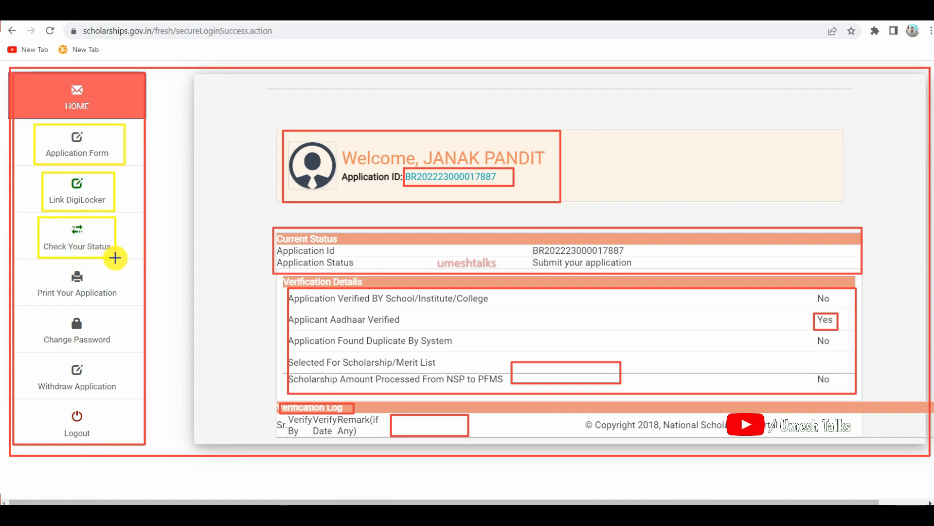
{"action": "mouse_move", "coordinate": [38, 266]}
{"action": "left_mouse_down"}
{"action": "mouse_move", "coordinate": [92, 302]}
{"action": "mouse_move", "coordinate": [122, 303]}
{"action": "left_mouse_up"}
{"action": "mouse_move", "coordinate": [46, 311]}
{"action": "left_mouse_down"}
{"action": "mouse_move", "coordinate": [50, 336]}
{"action": "mouse_move", "coordinate": [115, 348]}
{"action": "left_mouse_up"}
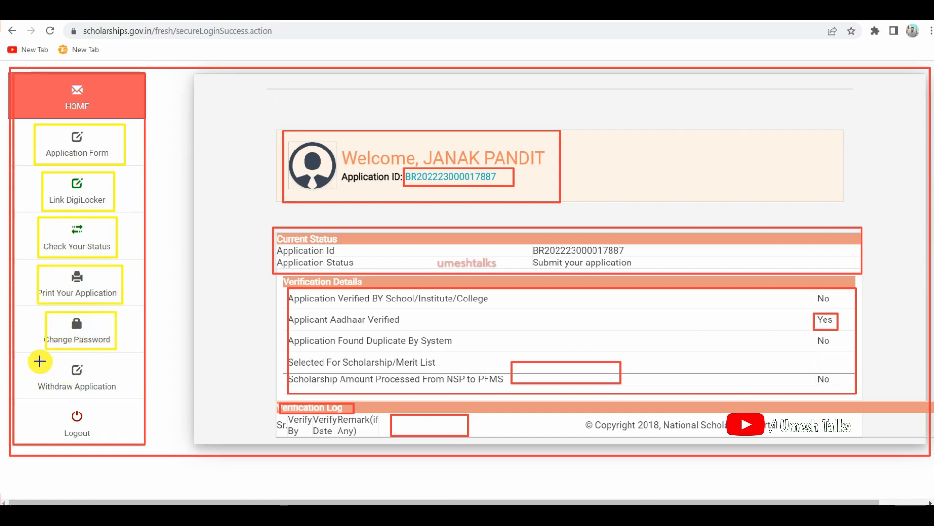
{"action": "mouse_move", "coordinate": [39, 359]}
{"action": "left_mouse_down"}
{"action": "mouse_move", "coordinate": [46, 388]}
{"action": "mouse_move", "coordinate": [116, 396]}
{"action": "left_mouse_up"}
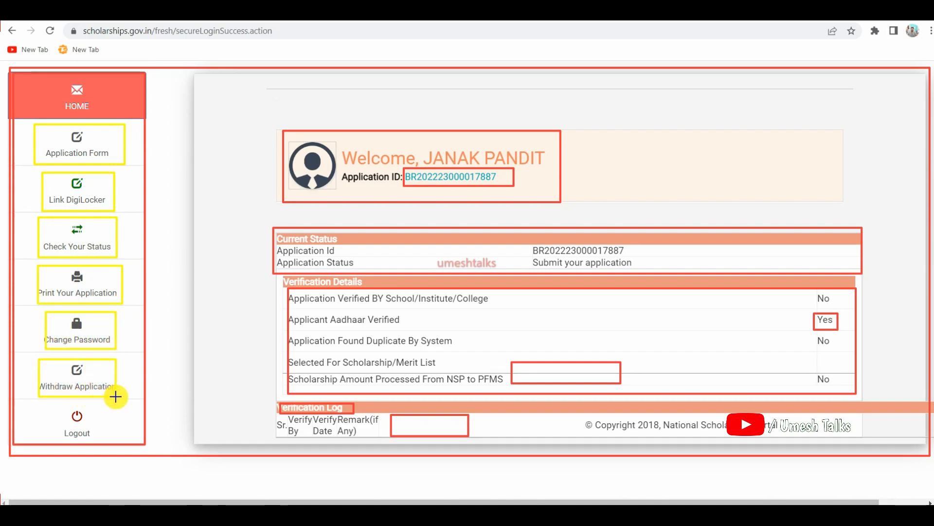
{"action": "left_click_drag", "start_coordinate": [55, 406], "coordinate": [100, 440]}
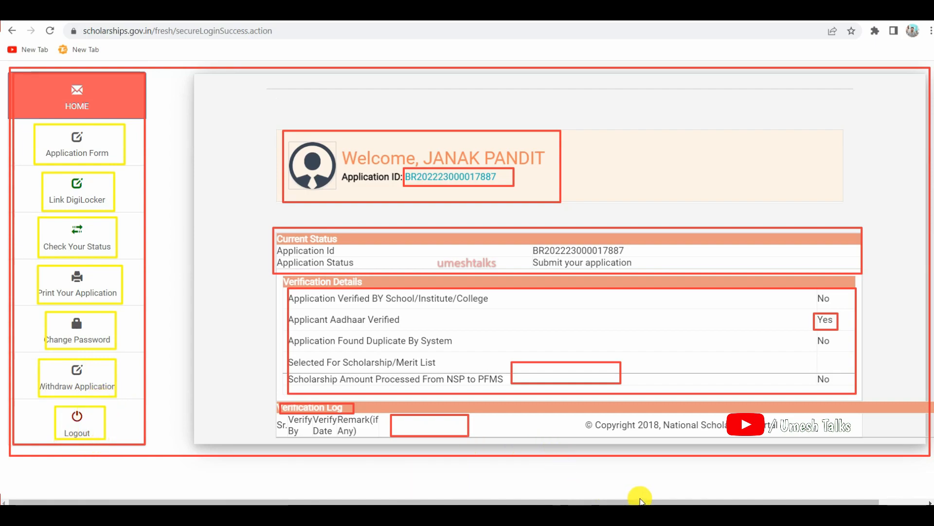
{"action": "left_click", "coordinate": [635, 495]}
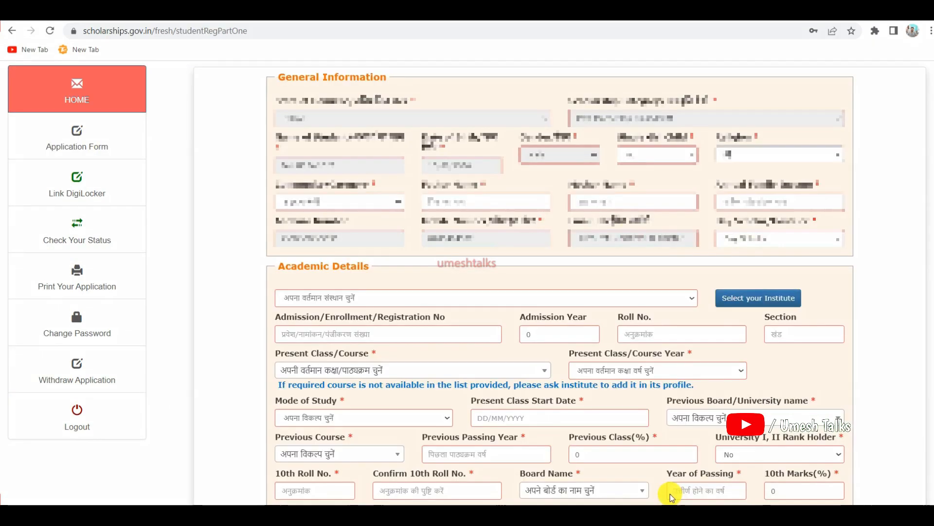
Choose values for the first General Information dropdown, religion and community category.
{"action": "mouse_move", "coordinate": [271, 68]}
{"action": "left_mouse_down"}
{"action": "mouse_move", "coordinate": [277, 79]}
{"action": "mouse_move", "coordinate": [388, 89]}
{"action": "left_mouse_up"}
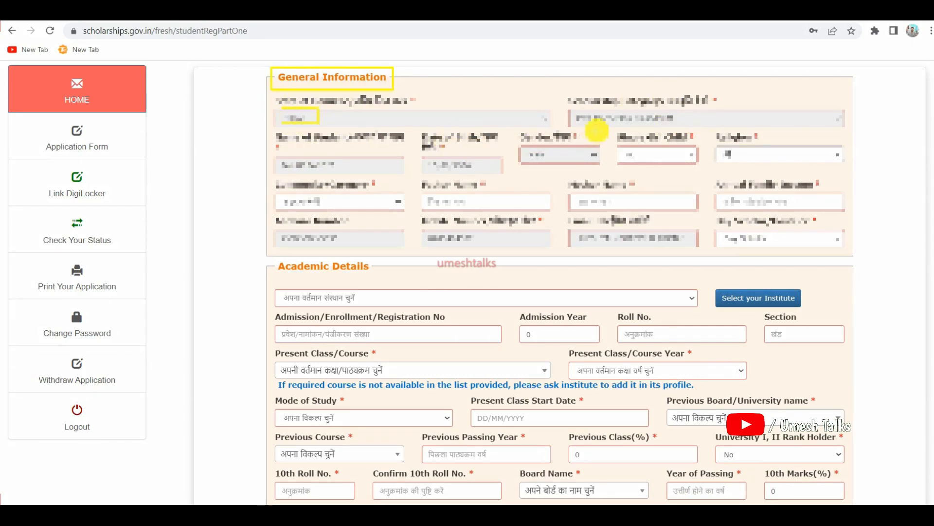
{"action": "left_click", "coordinate": [636, 498]}
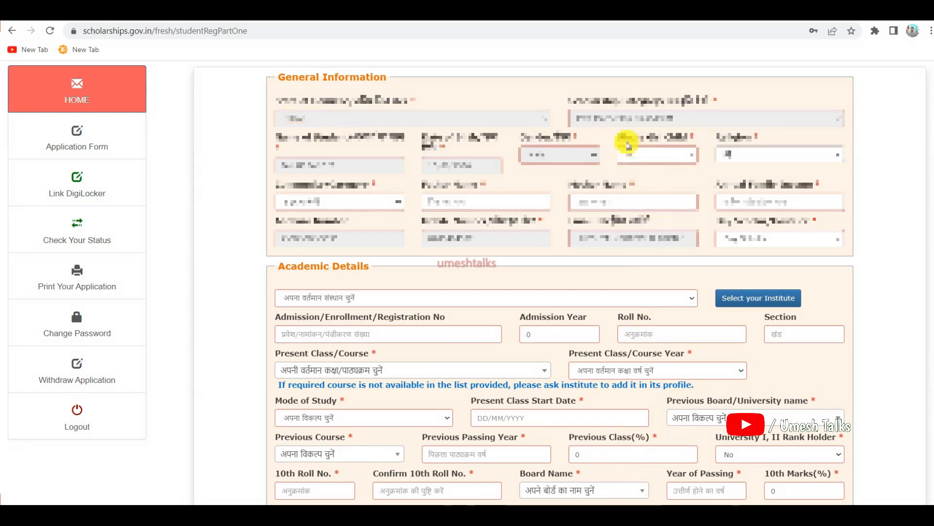
{"action": "left_click", "coordinate": [649, 155]}
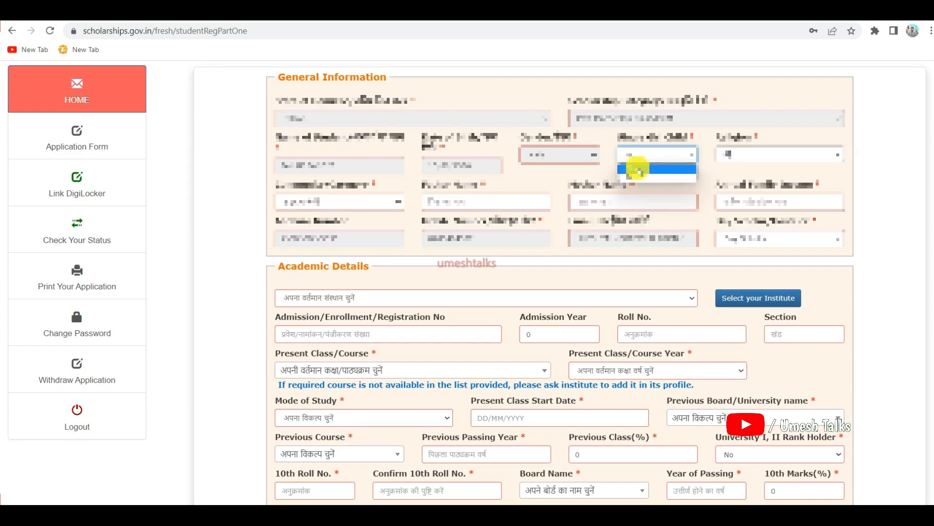
{"action": "left_click", "coordinate": [635, 175]}
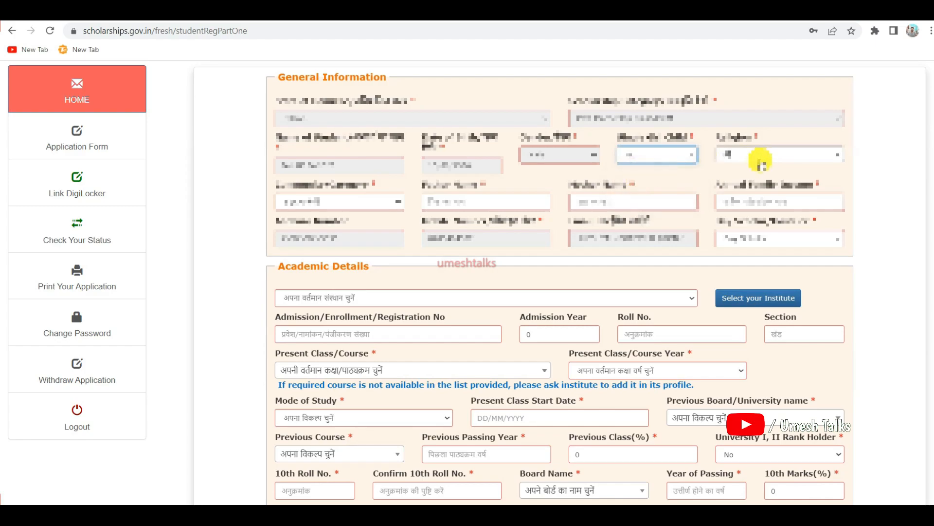
{"action": "left_click", "coordinate": [734, 156]}
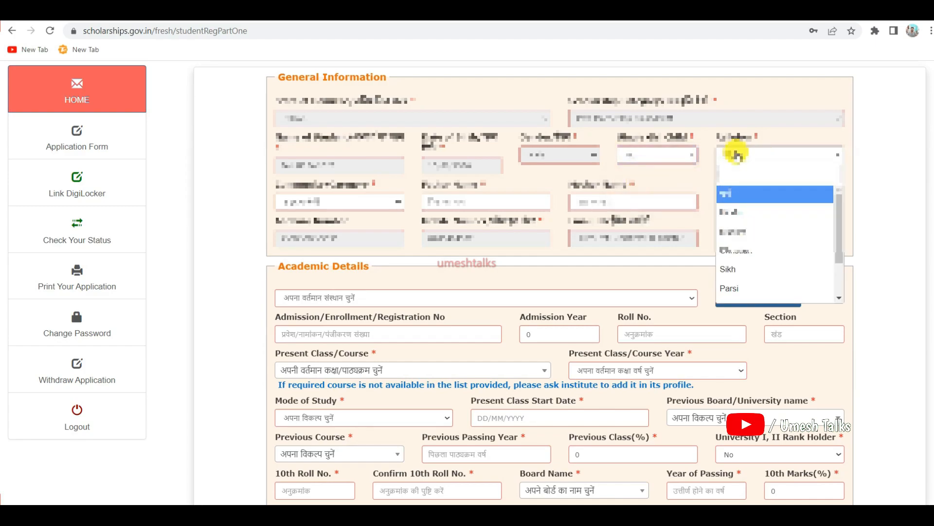
{"action": "left_click", "coordinate": [745, 213]}
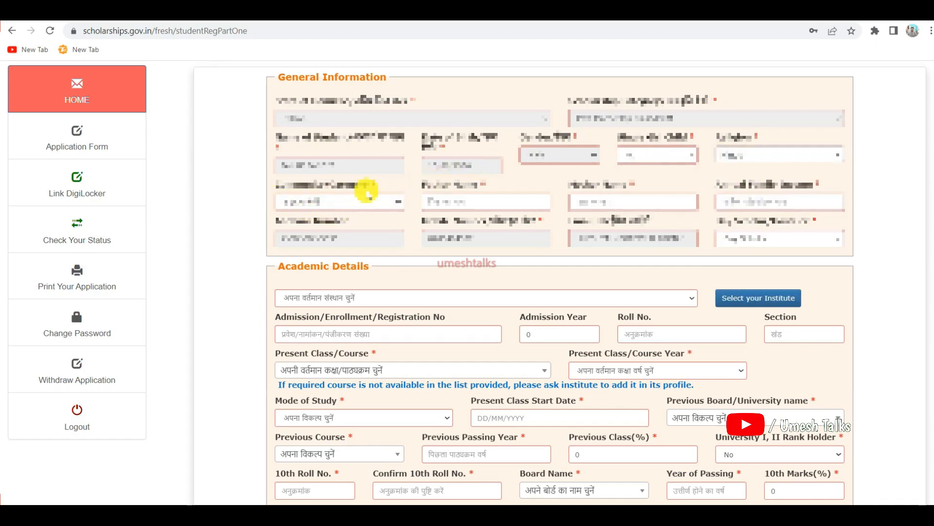
{"action": "left_click", "coordinate": [346, 201]}
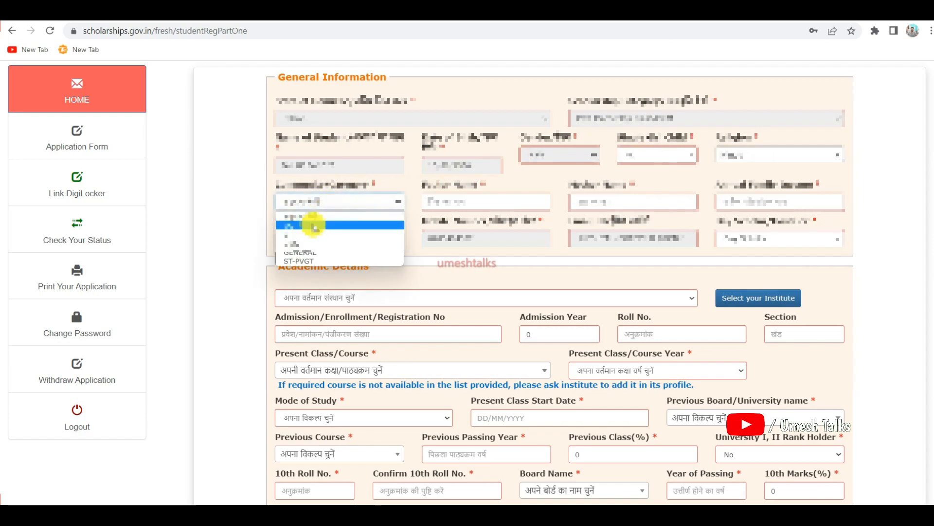
{"action": "left_click", "coordinate": [306, 242]}
Enter the father's name, mother's name and annual family income, and set the status to Hosteler.
{"action": "left_click", "coordinate": [439, 199]}
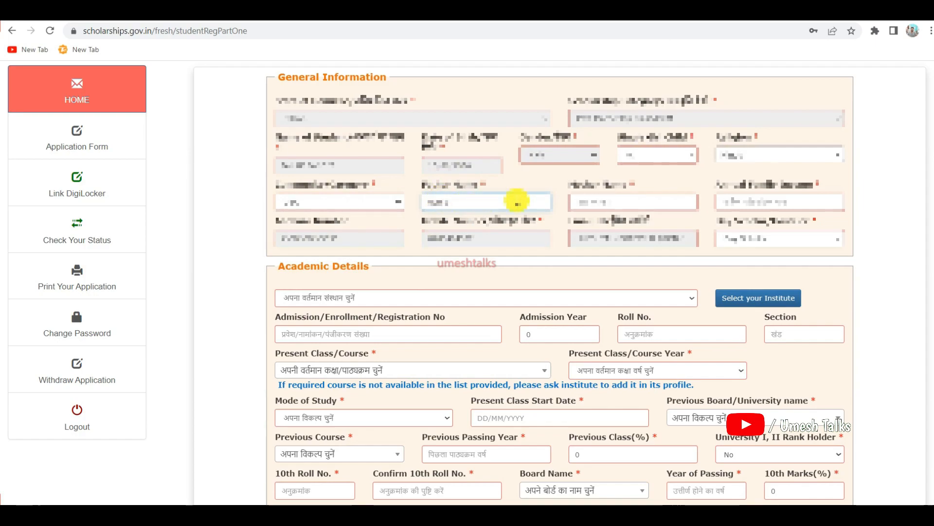
{"action": "left_click", "coordinate": [598, 199]}
{"action": "left_click", "coordinate": [735, 201]}
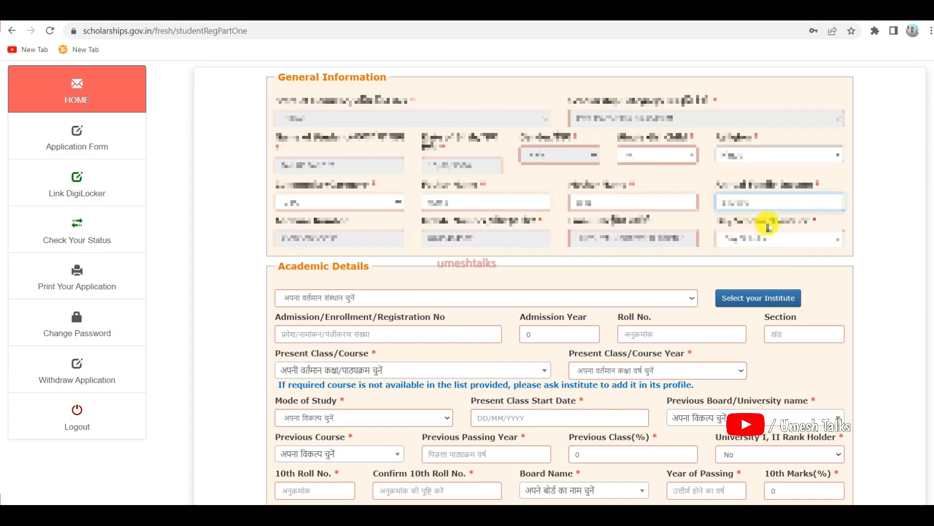
{"action": "left_click", "coordinate": [784, 235]}
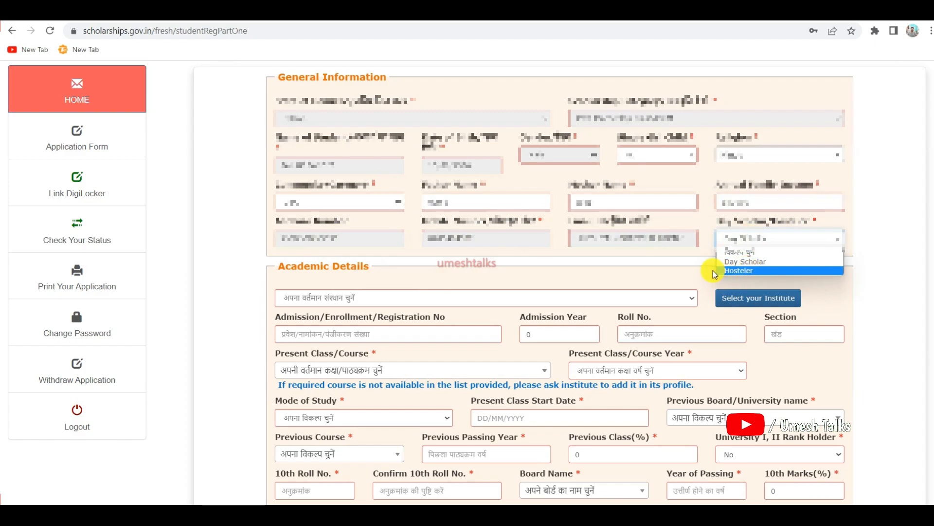
{"action": "left_click", "coordinate": [740, 265]}
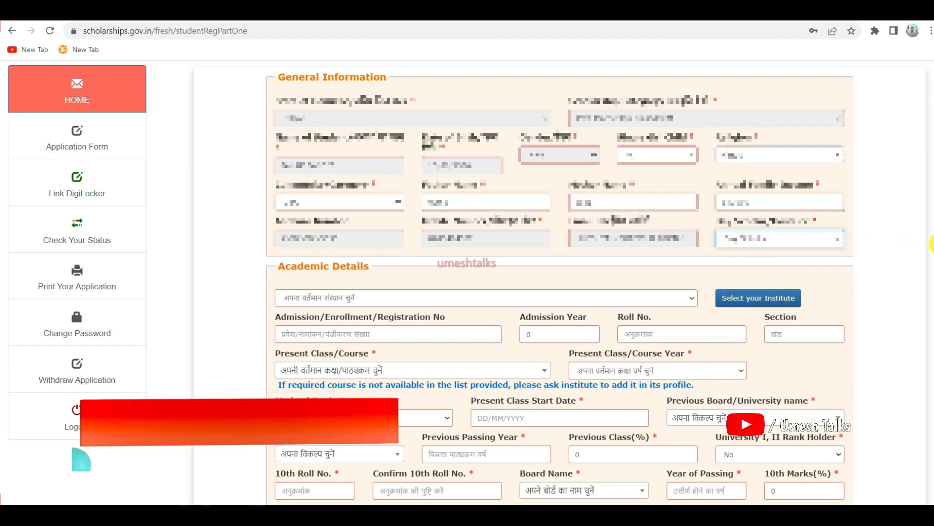
{"action": "scroll", "coordinate": [230, 90], "scroll_direction": "down", "scroll_amount": 4}
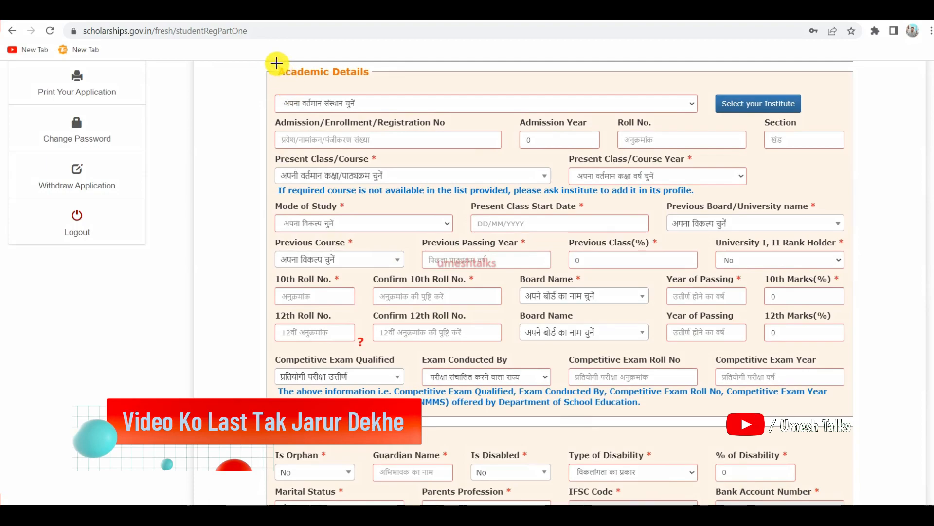
{"action": "left_click_drag", "start_coordinate": [279, 76], "coordinate": [374, 82]}
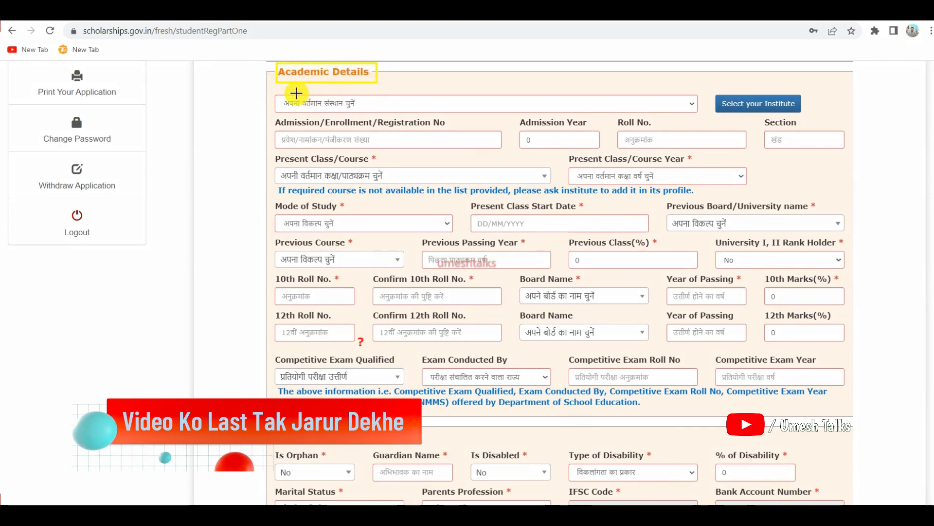
{"action": "left_click_drag", "start_coordinate": [411, 68], "coordinate": [553, 77]}
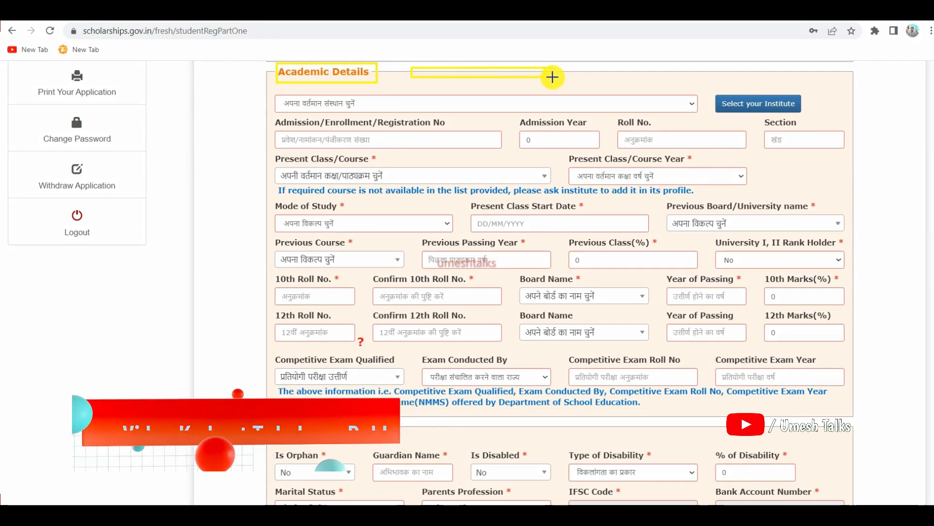
{"action": "left_click_drag", "start_coordinate": [270, 91], "coordinate": [702, 116]}
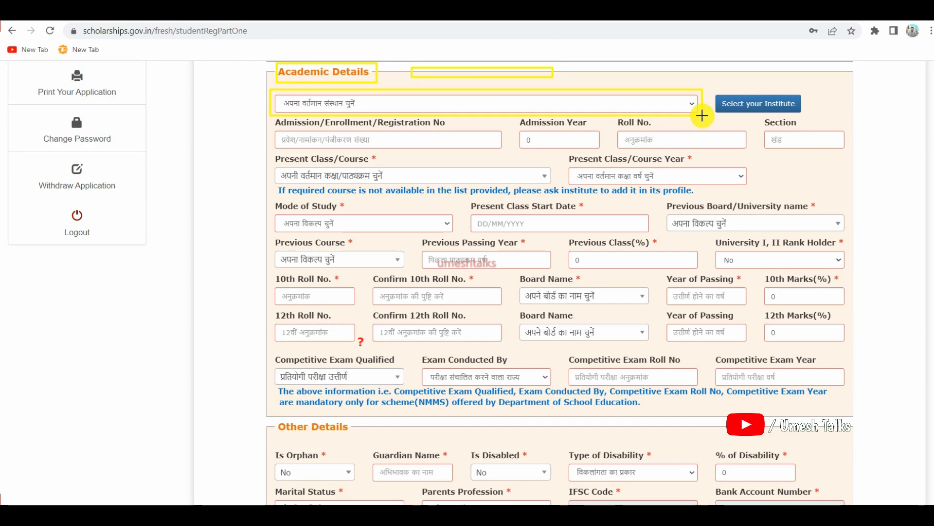
{"action": "left_click_drag", "start_coordinate": [284, 99], "coordinate": [405, 105]}
{"action": "key", "text": "Escape"}
Filter the institute list to state BIHAR and district GOPALGANJ, then load the institution list.
{"action": "left_click", "coordinate": [305, 105]}
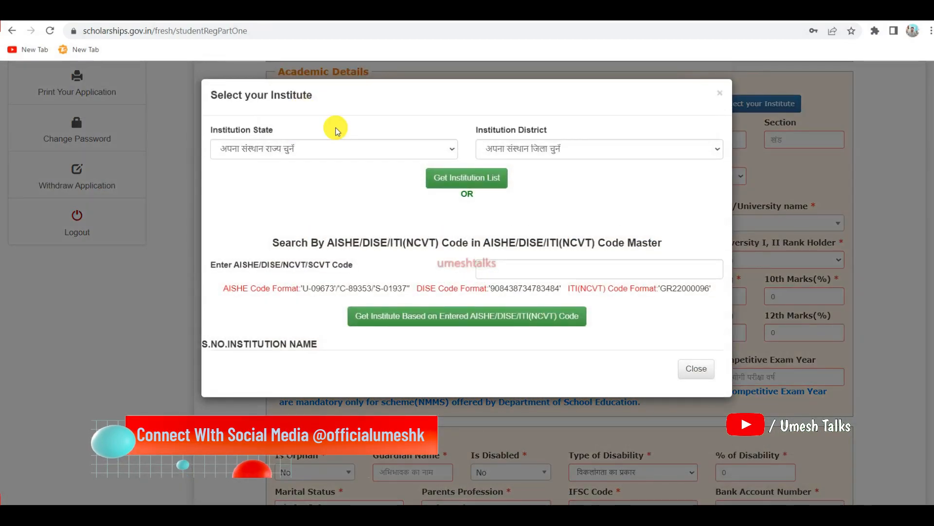
{"action": "left_click", "coordinate": [258, 150]}
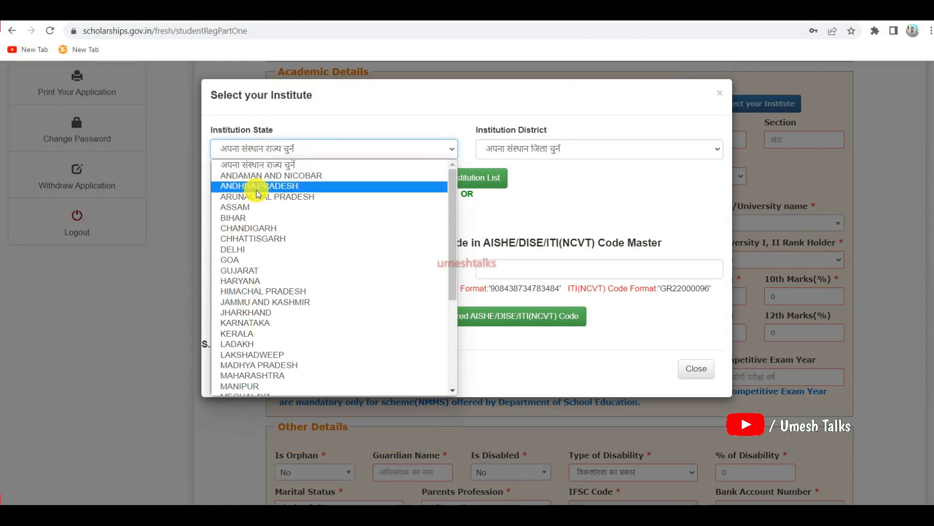
{"action": "left_click", "coordinate": [253, 218]}
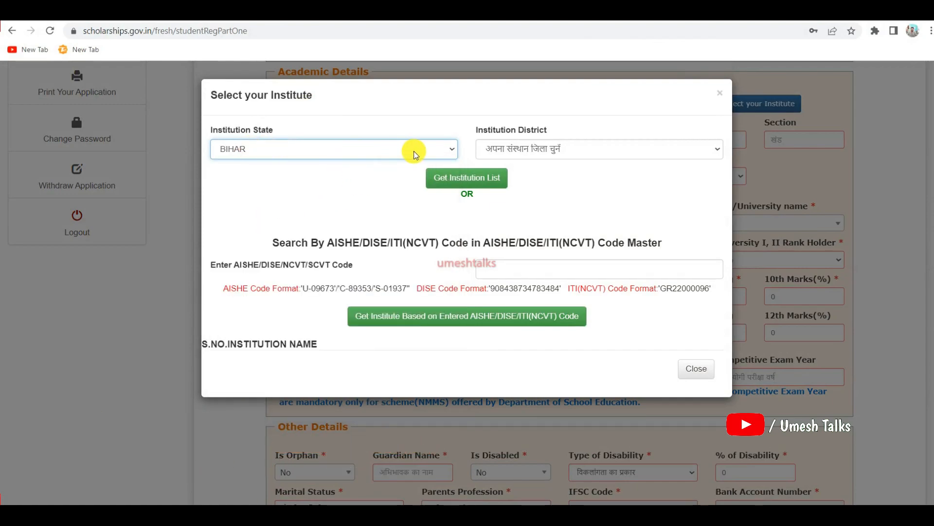
{"action": "left_click", "coordinate": [524, 152]}
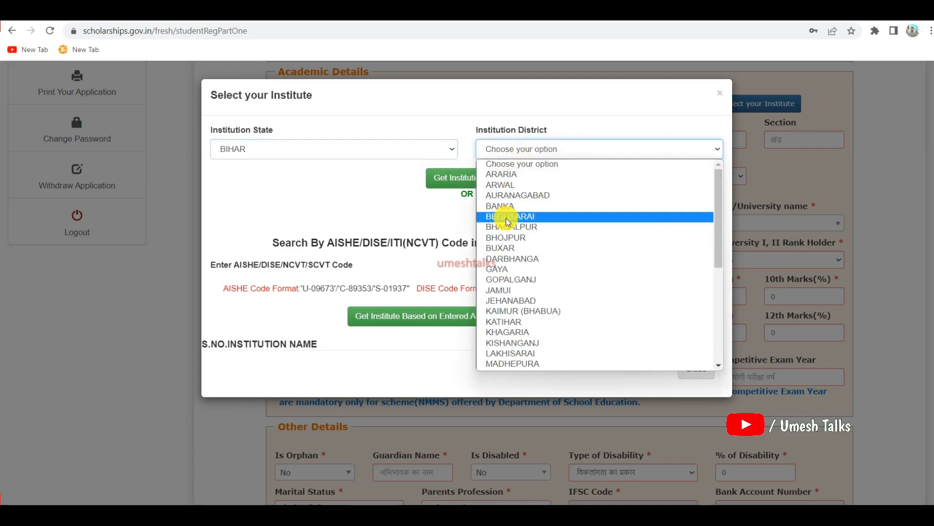
{"action": "left_click", "coordinate": [505, 279]}
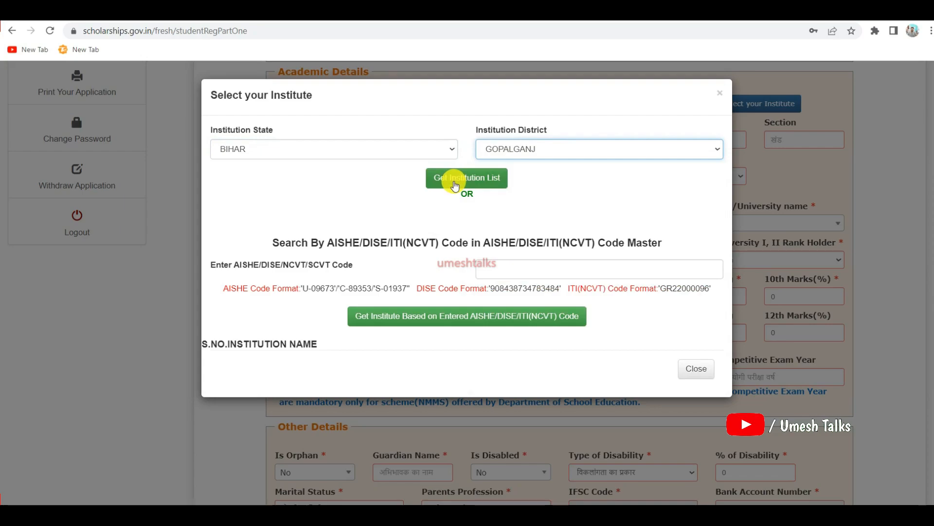
{"action": "left_click", "coordinate": [464, 184]}
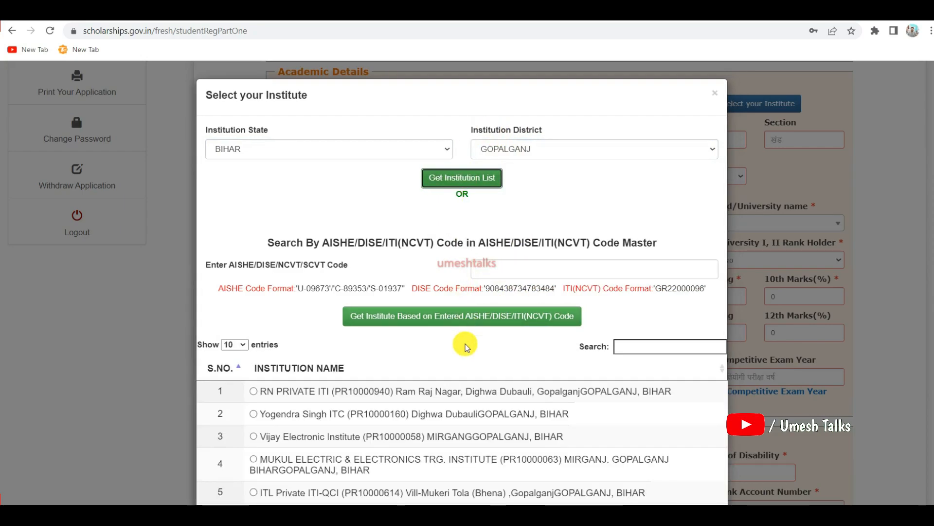
Search 'kam' and confirm KAMLA RAI COLLEGE, GOPALGANJ (C-19492) as the institute.
{"action": "scroll", "coordinate": [466, 311], "scroll_direction": "down", "scroll_amount": 2}
{"action": "scroll", "coordinate": [414, 282], "scroll_direction": "down", "scroll_amount": 1}
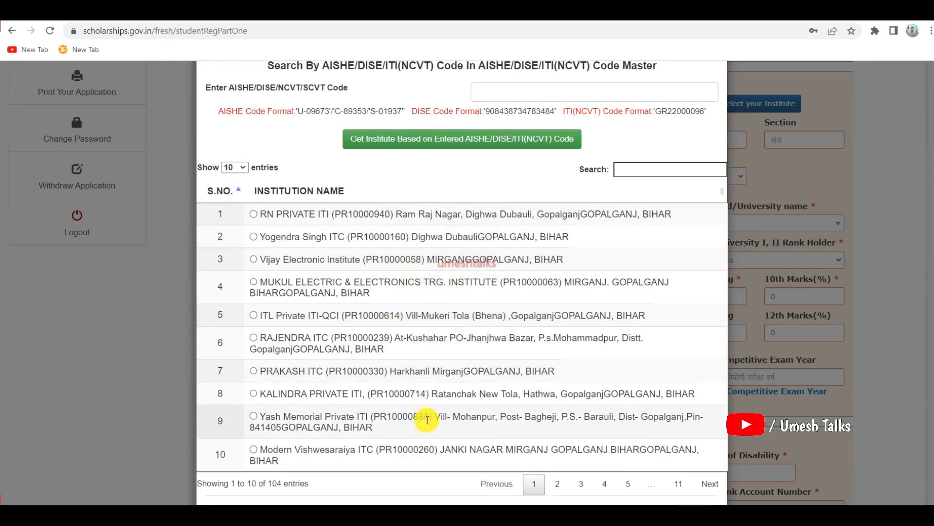
{"action": "left_click", "coordinate": [638, 167]}
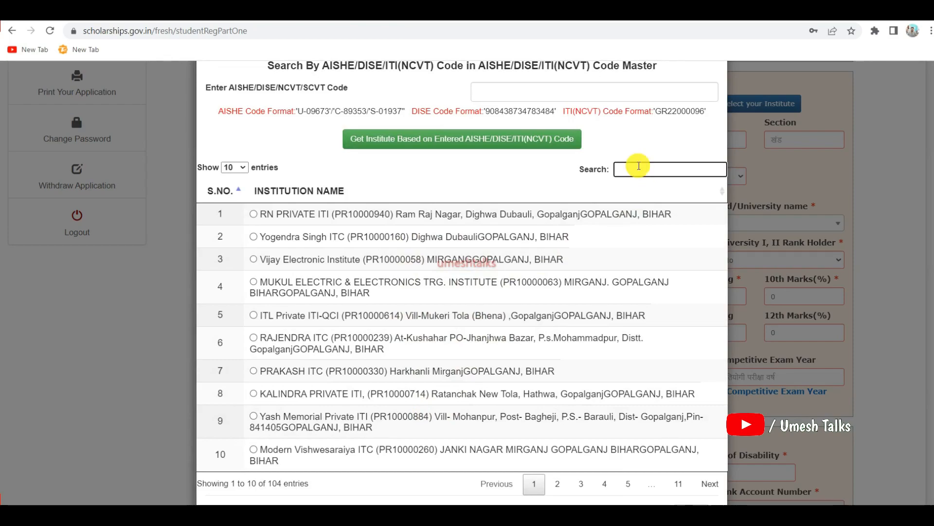
{"action": "type", "text": "kamla"}
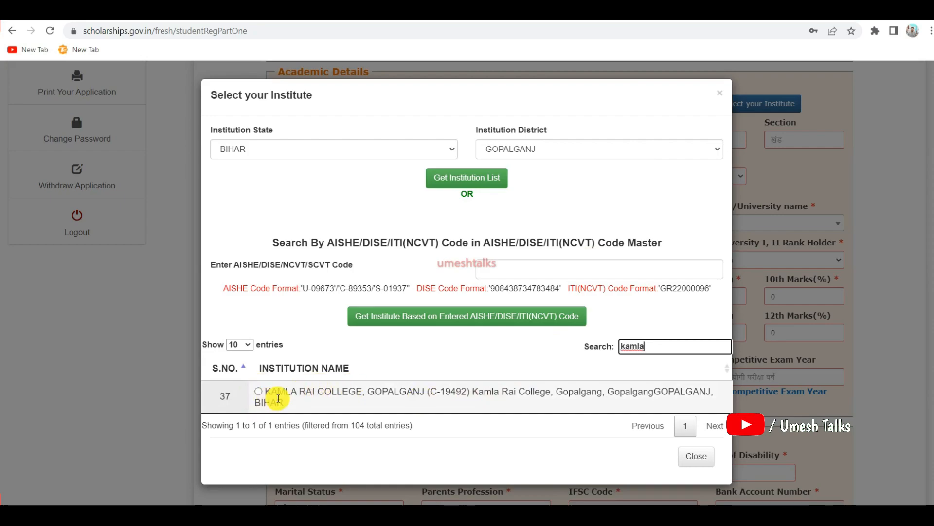
{"action": "left_click", "coordinate": [258, 393]}
{"action": "left_click", "coordinate": [563, 174]}
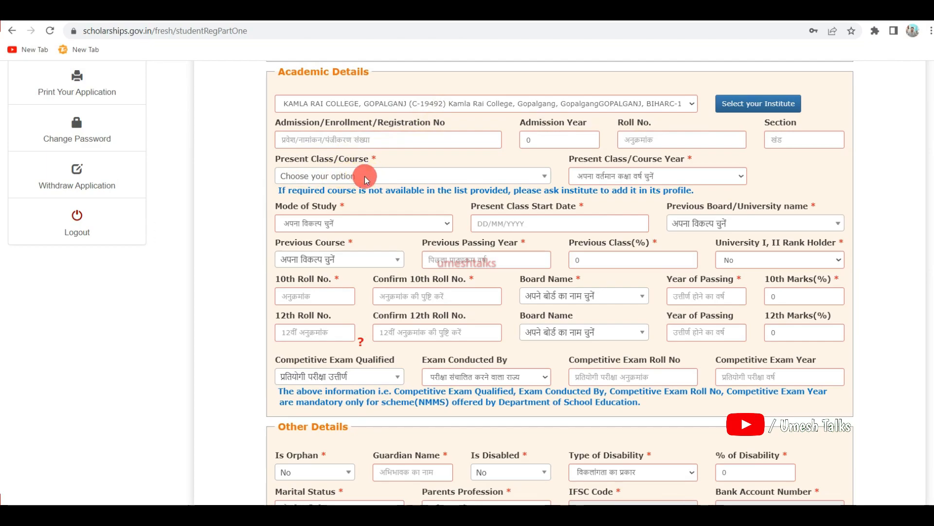
Choose course BACHELOR OF ARTS(HISTORY) - 3 YEARS, course year 1, and Regular/Full Time mode of study.
{"action": "left_click", "coordinate": [475, 175]}
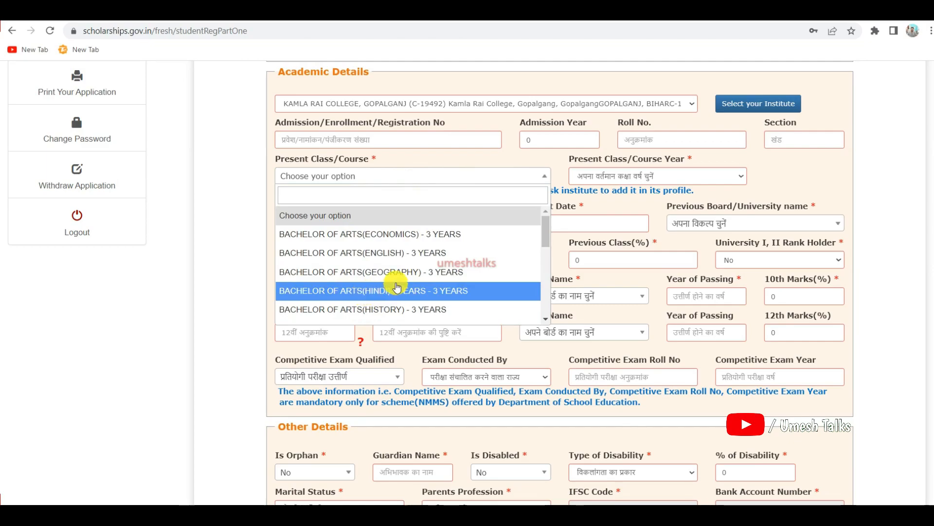
{"action": "left_click", "coordinate": [372, 309]}
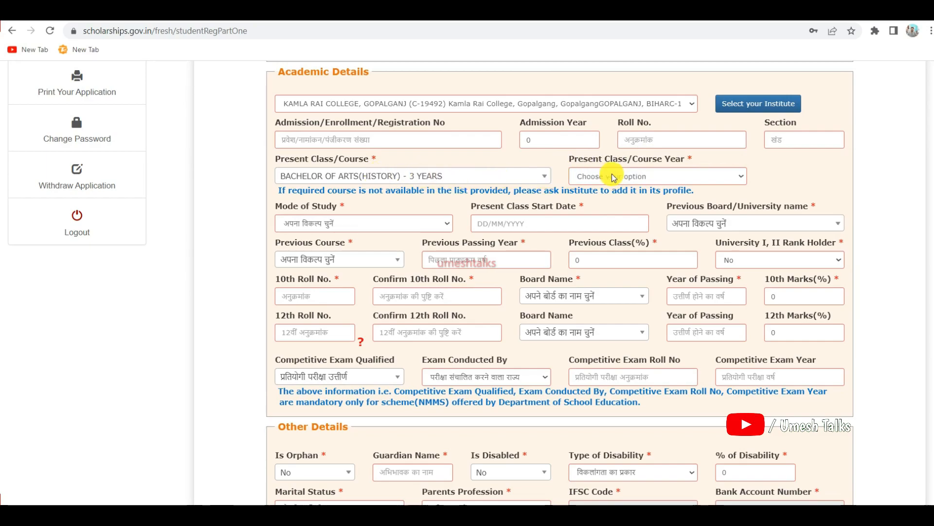
{"action": "left_click", "coordinate": [725, 178]}
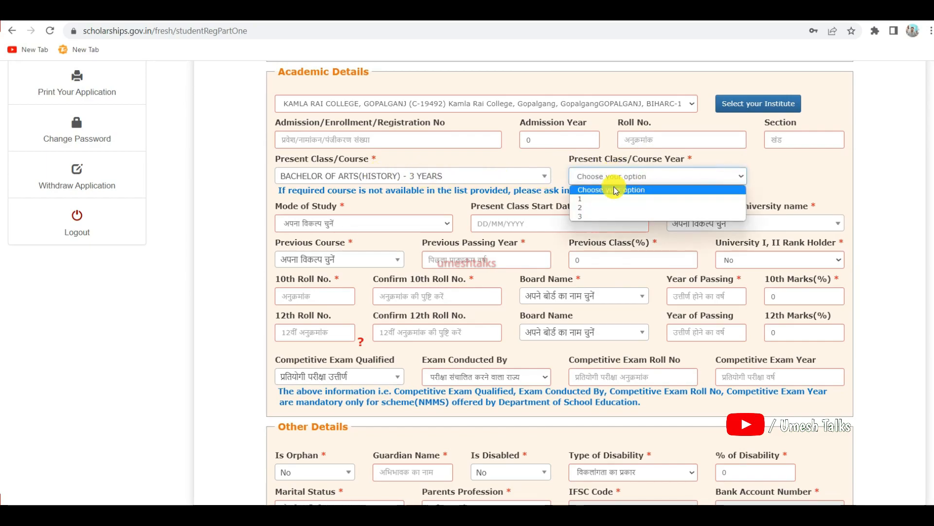
{"action": "left_click", "coordinate": [584, 202]}
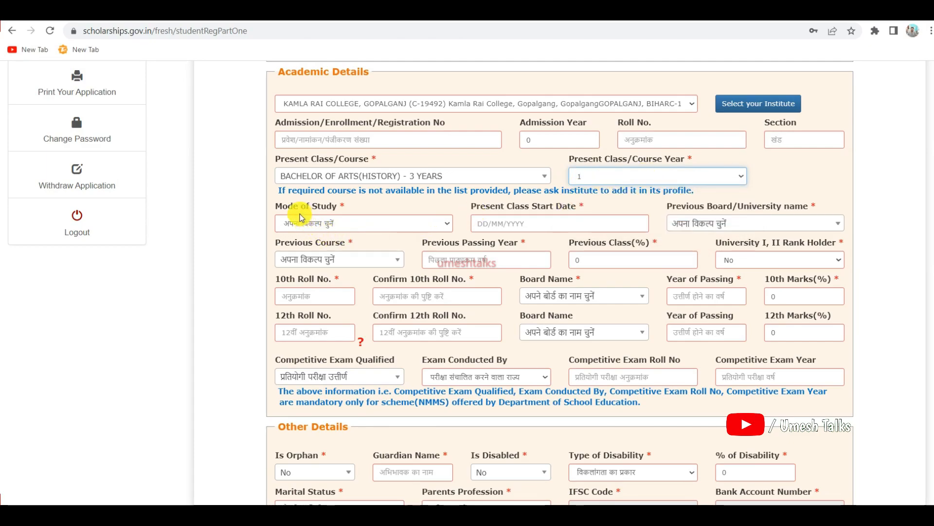
{"action": "left_click", "coordinate": [386, 227]}
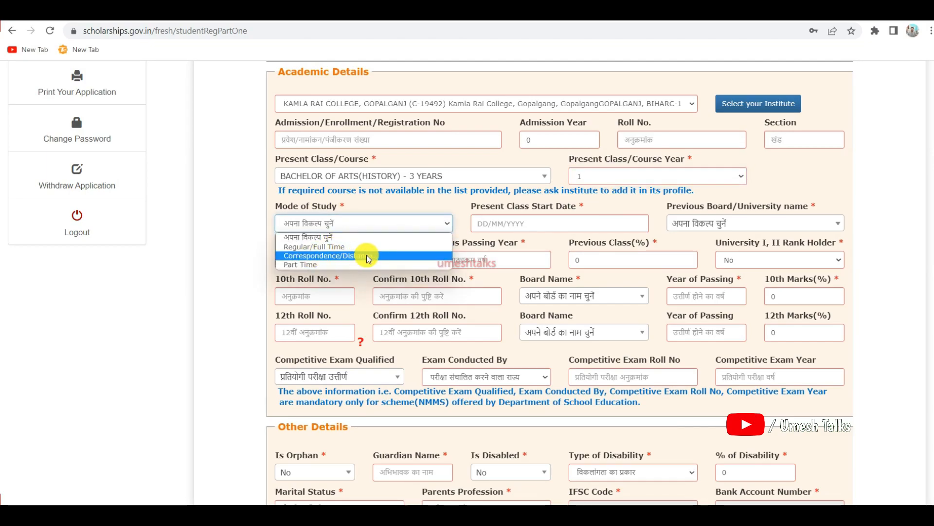
{"action": "left_click", "coordinate": [335, 247]}
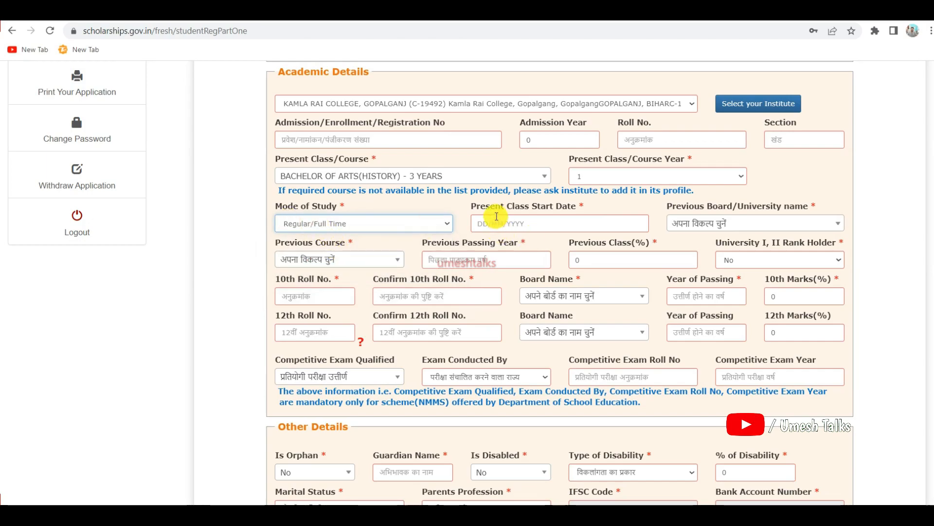
{"action": "left_click_drag", "start_coordinate": [471, 207], "coordinate": [590, 206]}
{"action": "left_click", "coordinate": [593, 206]}
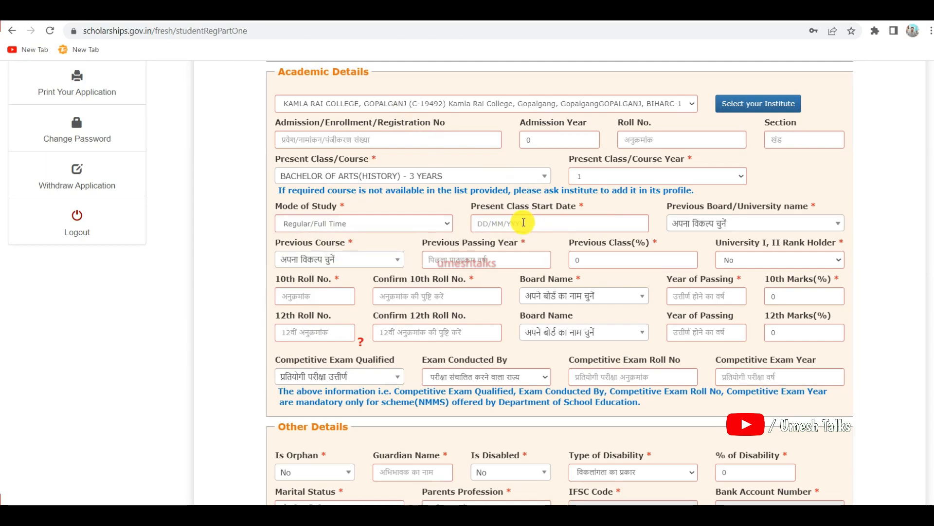
Pick year 2021, month July and day 1 as the Present Class Start Date.
{"action": "left_click", "coordinate": [524, 223]}
{"action": "left_click", "coordinate": [531, 248]}
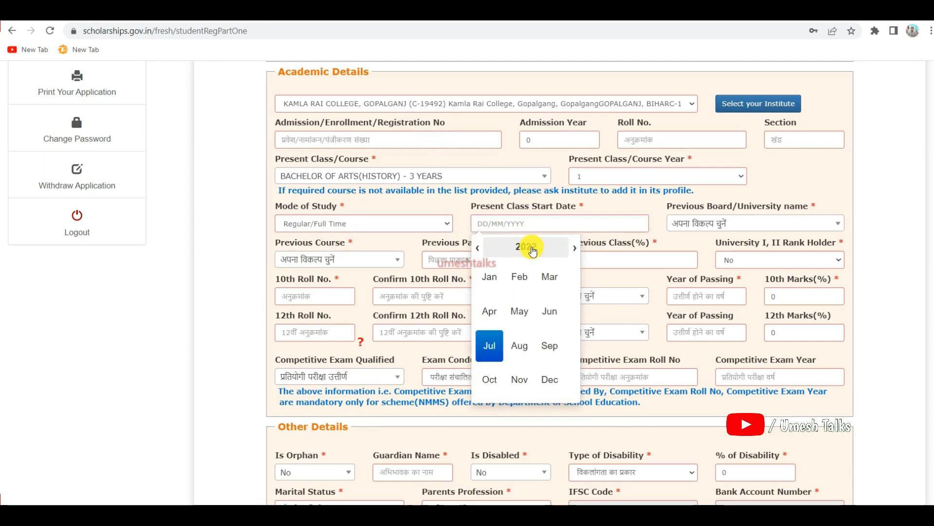
{"action": "left_click", "coordinate": [526, 248]}
{"action": "left_click", "coordinate": [549, 276]}
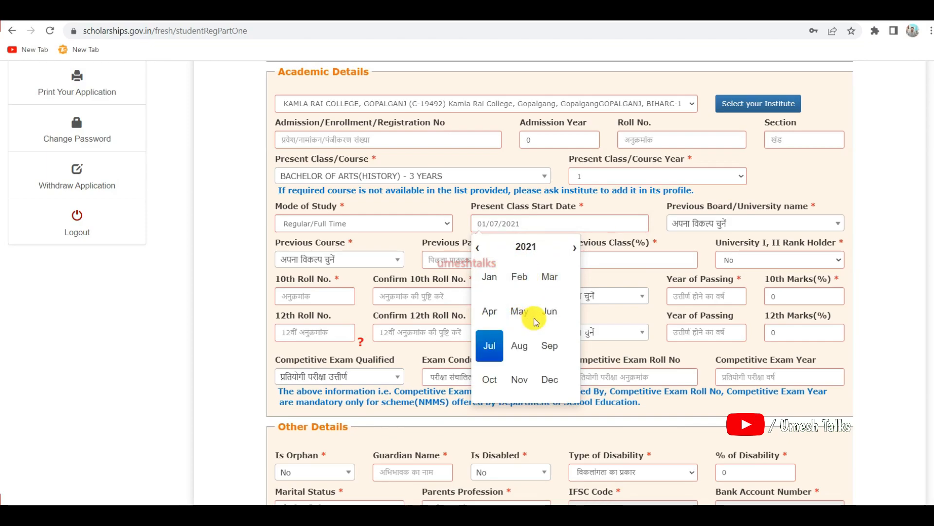
{"action": "left_click", "coordinate": [497, 350]}
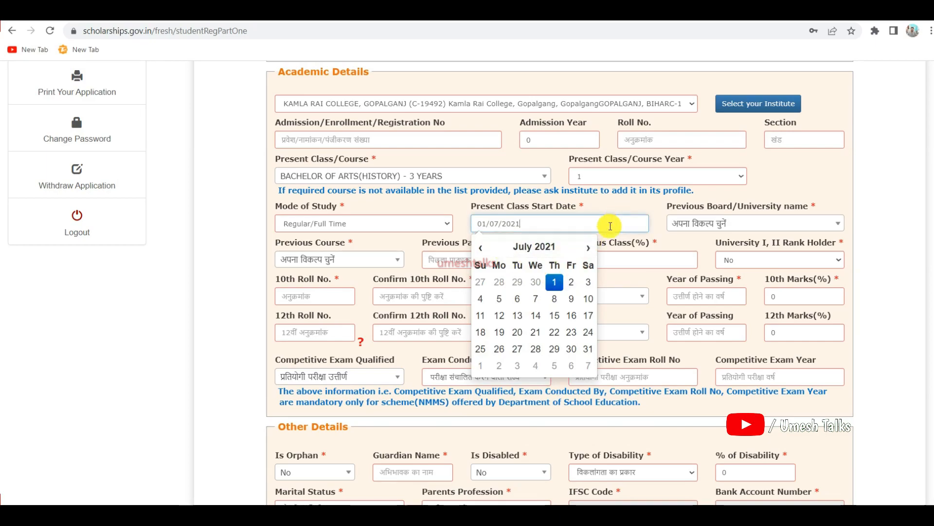
{"action": "left_click", "coordinate": [659, 213]}
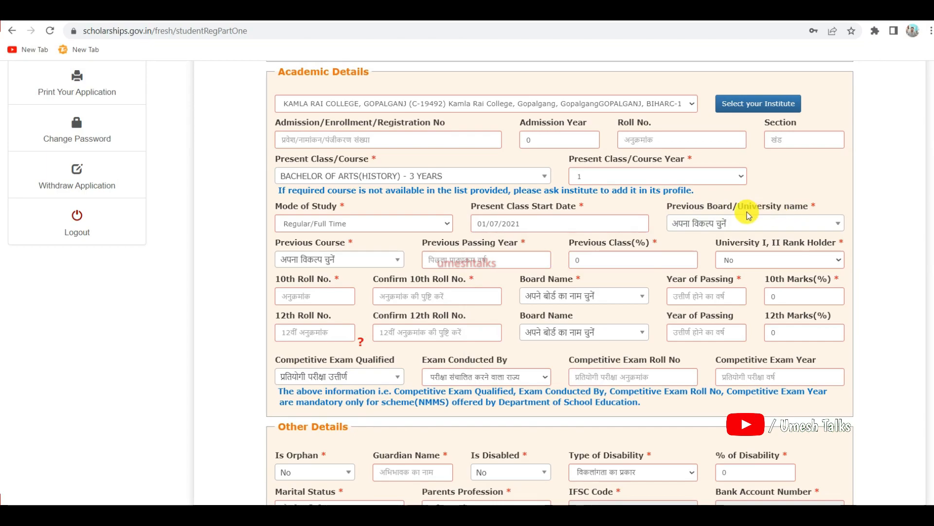
Set the previous board to Bihar School Examination Board and the previous course to HSC/Intermediate.
{"action": "left_click", "coordinate": [723, 226]}
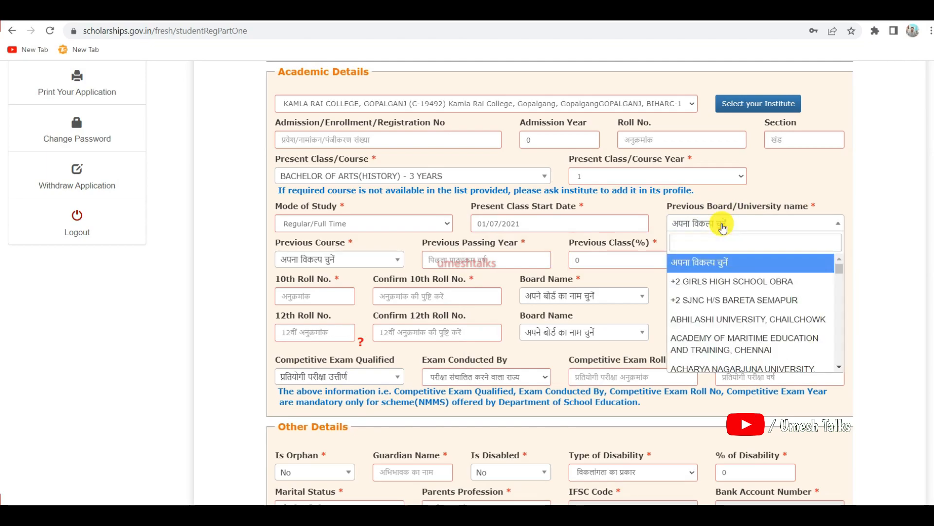
{"action": "left_click", "coordinate": [702, 242]}
{"action": "type", "text": "bihar s"}
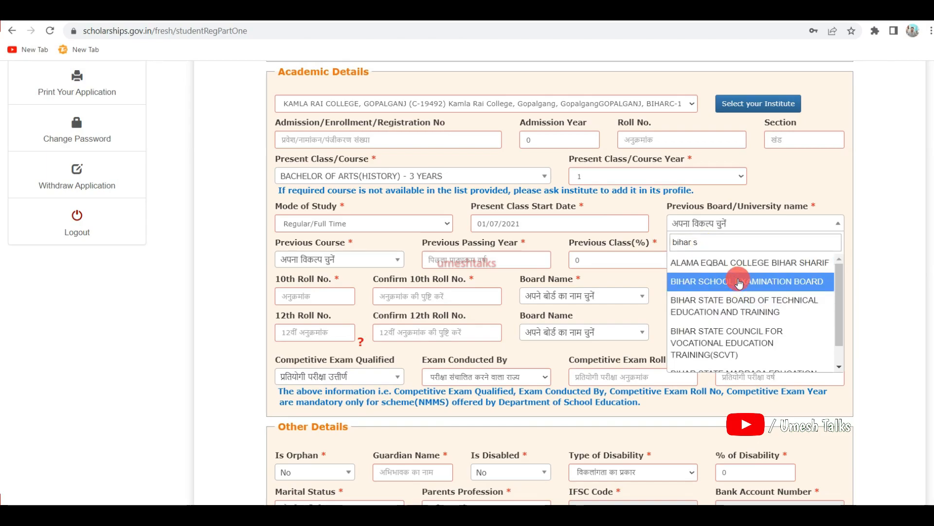
{"action": "left_click", "coordinate": [739, 282]}
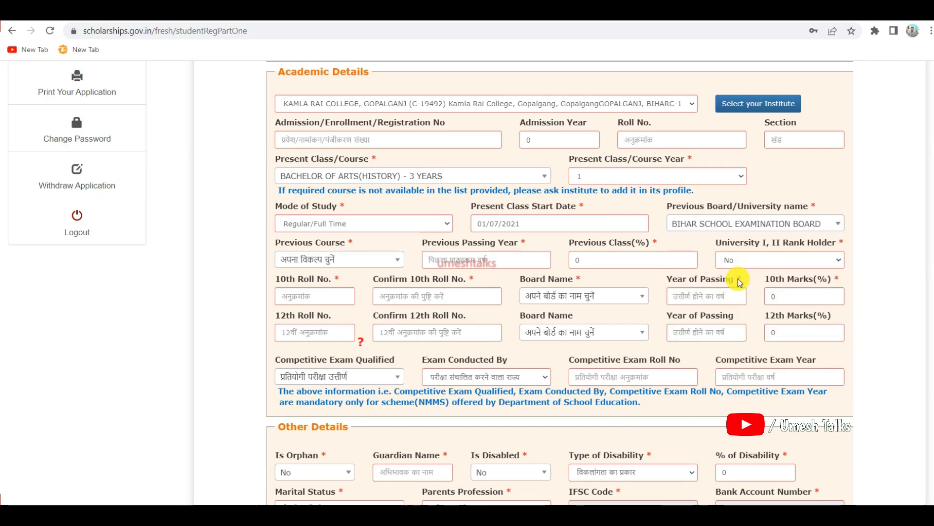
{"action": "left_click", "coordinate": [316, 260]}
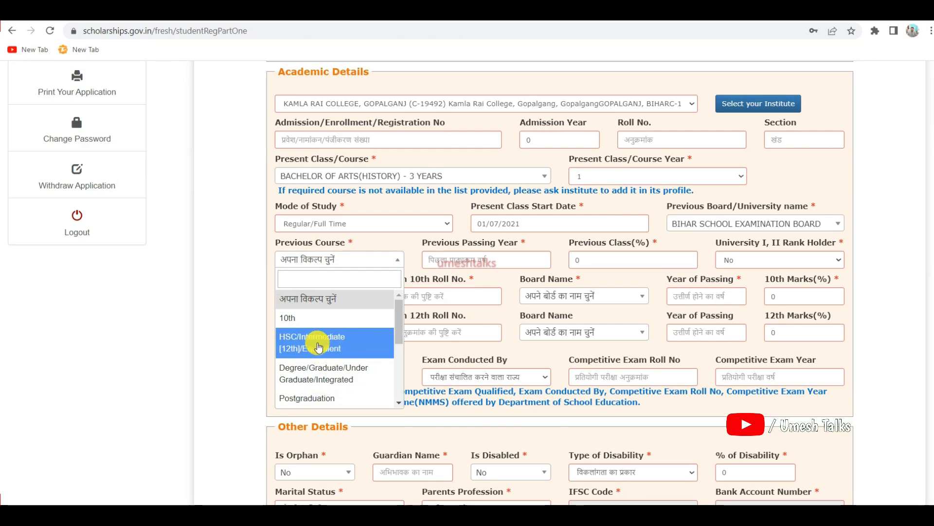
{"action": "left_click", "coordinate": [341, 341]}
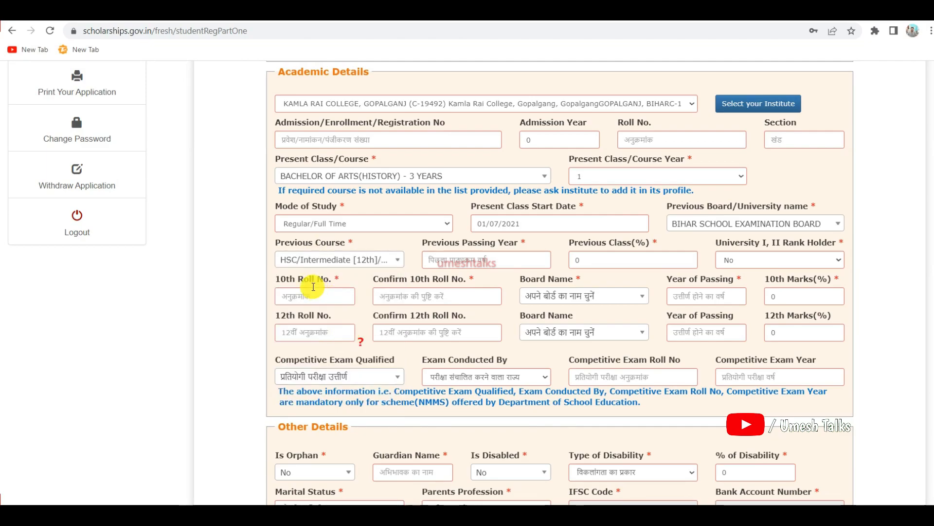
Enter previous passing year 2022 and 80 percent, leaving university rank holder as No.
{"action": "left_click", "coordinate": [455, 258]}
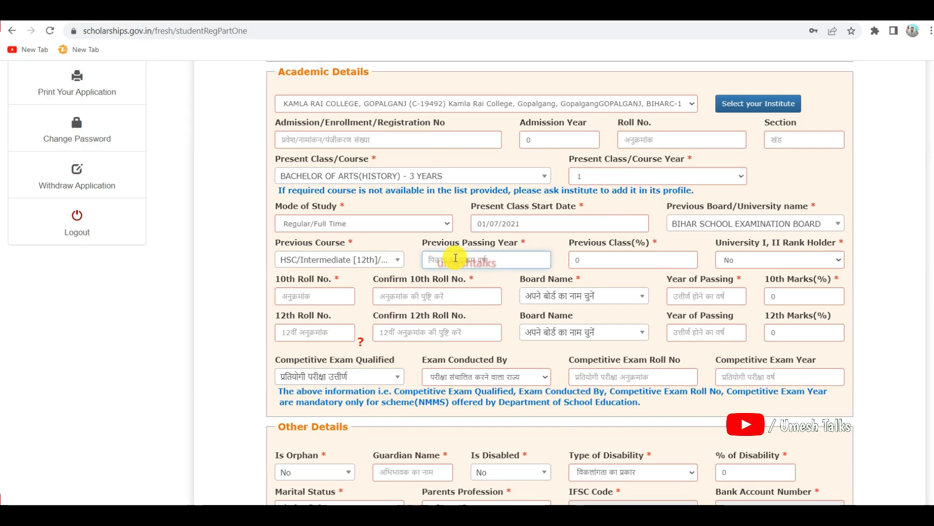
{"action": "type", "text": "20"}
{"action": "left_click", "coordinate": [613, 261]}
{"action": "type", "text": "80"}
{"action": "left_click", "coordinate": [803, 260]}
{"action": "left_click", "coordinate": [804, 259]}
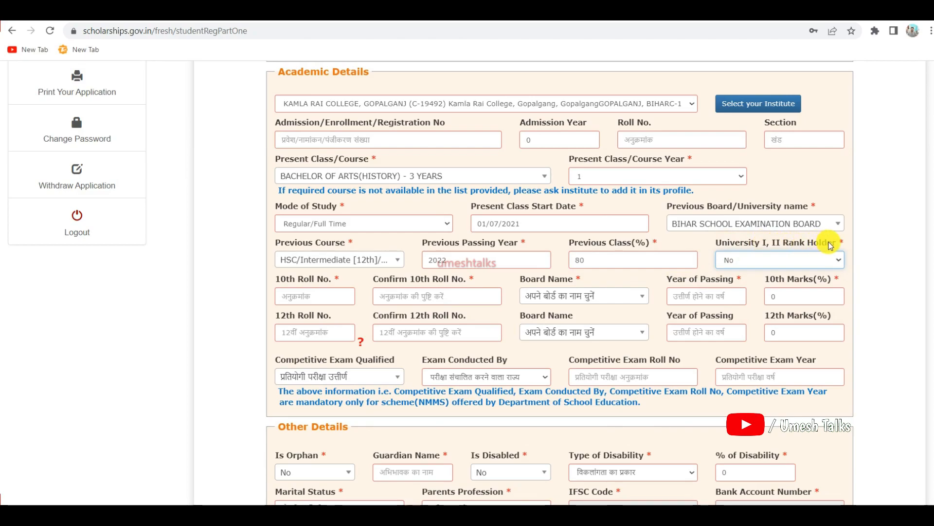
{"action": "left_click", "coordinate": [766, 260]}
{"action": "left_click", "coordinate": [738, 278]}
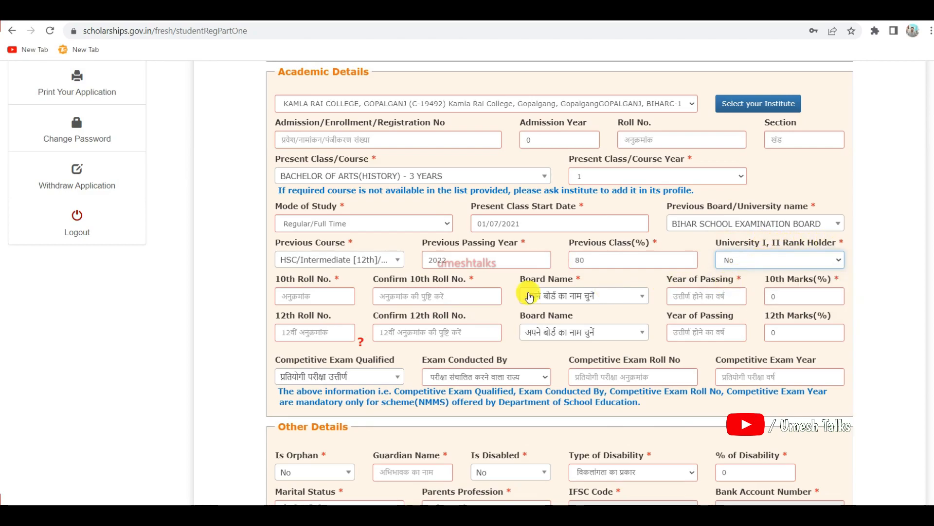
Fill the 10th details: roll number, Bihar School Examination Board, passing year 2020, 80 marks.
{"action": "left_click", "coordinate": [310, 296]}
{"action": "type", "text": "•••"}
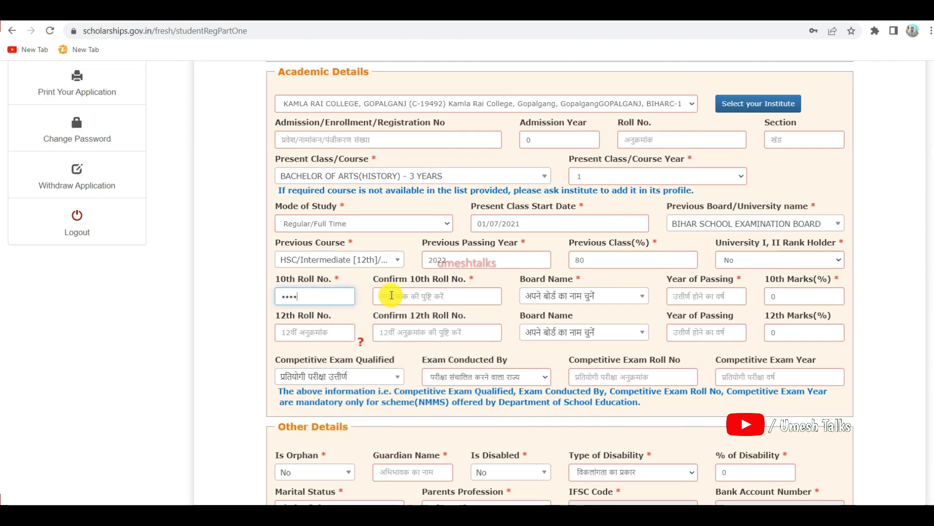
{"action": "type", "text": "14"}
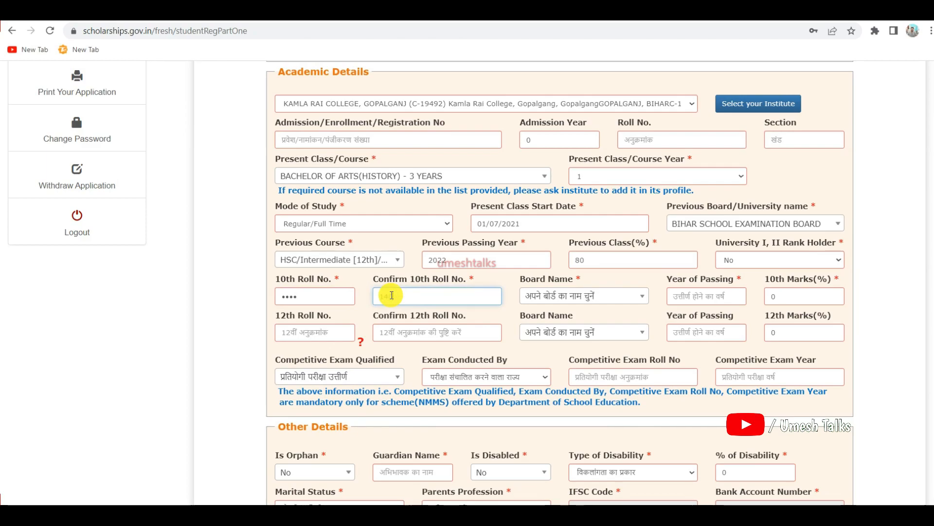
{"action": "type", "text": "06"}
{"action": "left_click", "coordinate": [573, 296]}
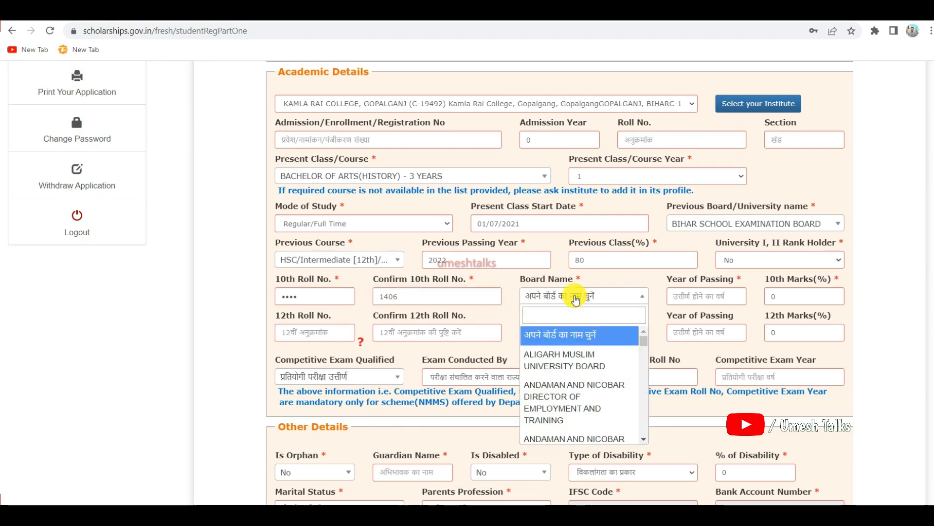
{"action": "left_click", "coordinate": [553, 317]}
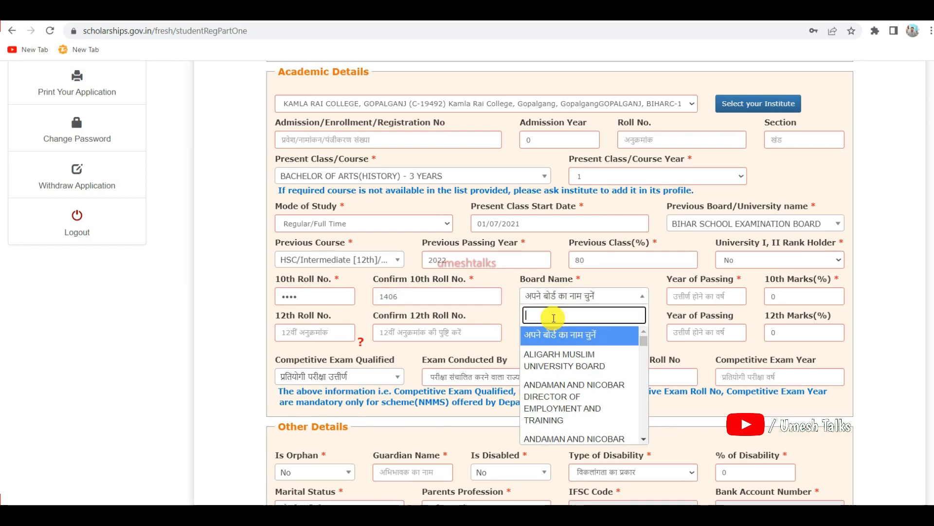
{"action": "type", "text": "biha"}
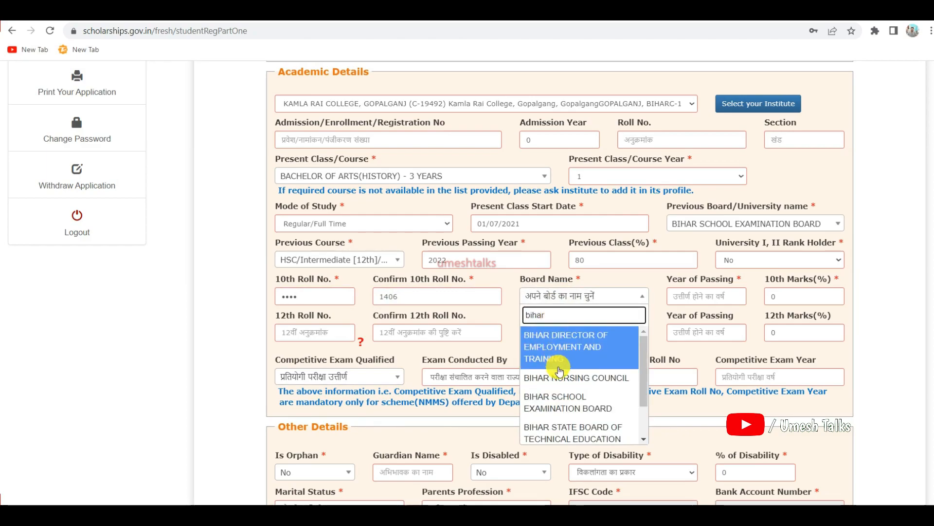
{"action": "type", "text": "r"}
{"action": "left_click", "coordinate": [568, 402]}
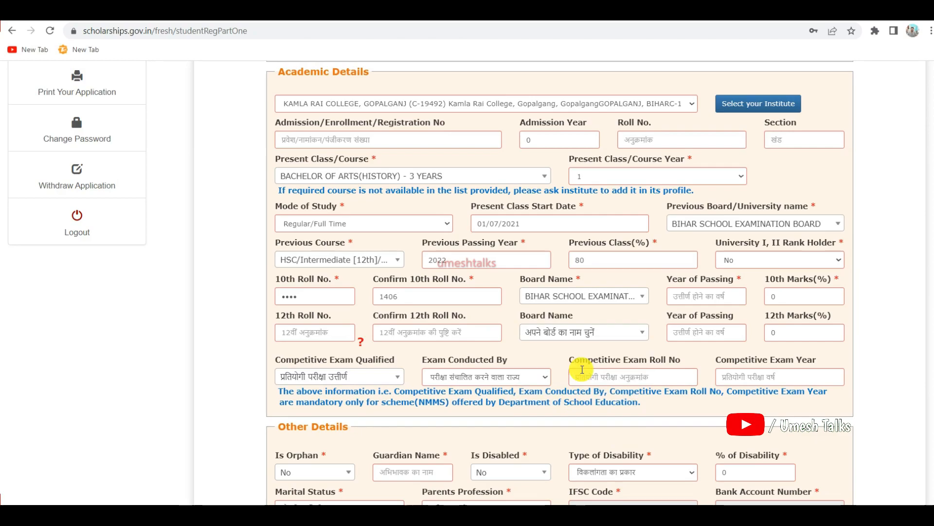
{"action": "left_click", "coordinate": [696, 299]}
{"action": "type", "text": "2020"}
{"action": "left_click", "coordinate": [789, 295]}
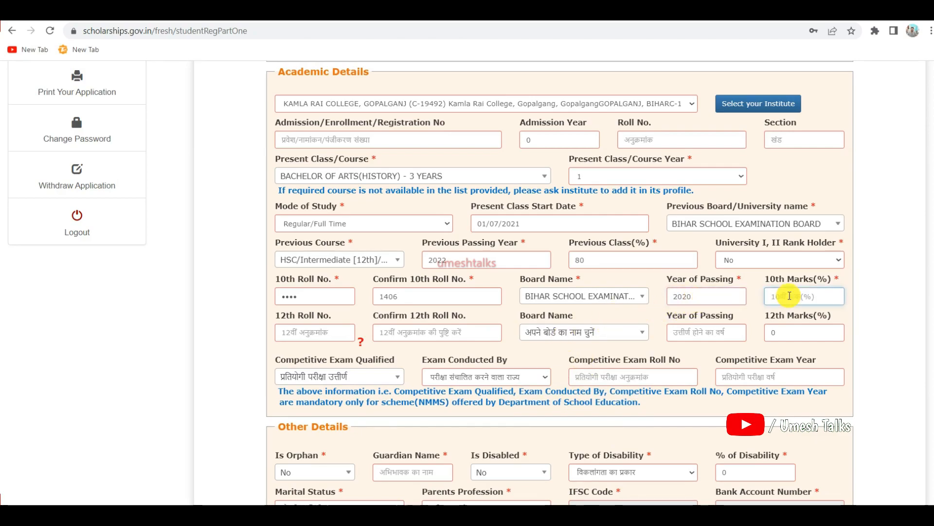
{"action": "type", "text": "80"}
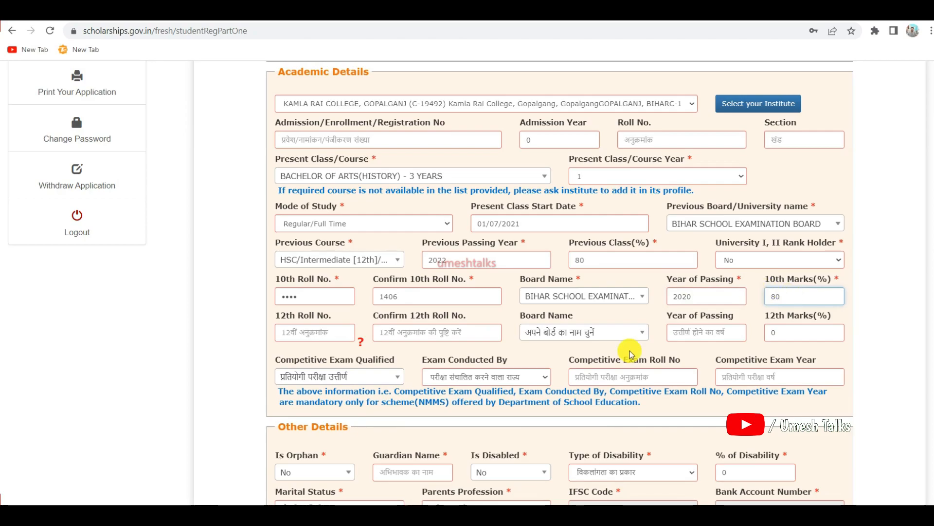
{"action": "left_click", "coordinate": [306, 335]}
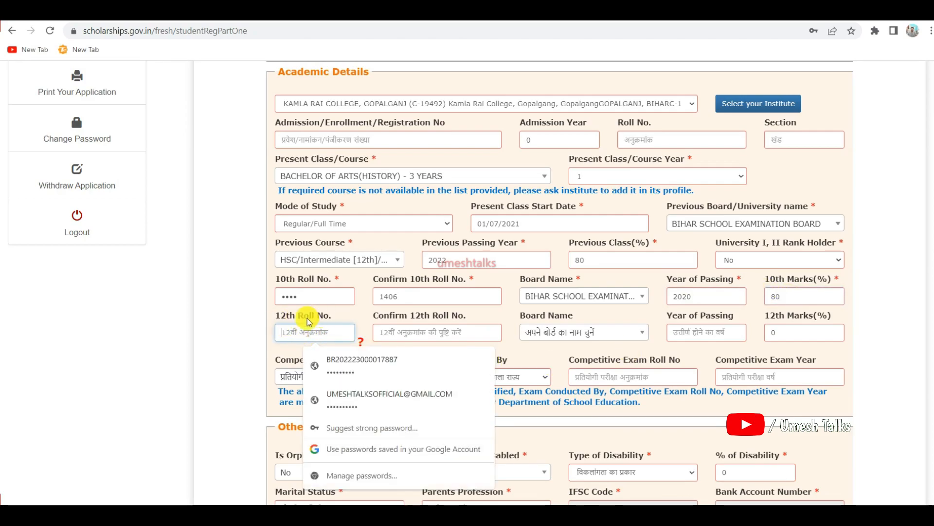
{"action": "left_click", "coordinate": [360, 340]}
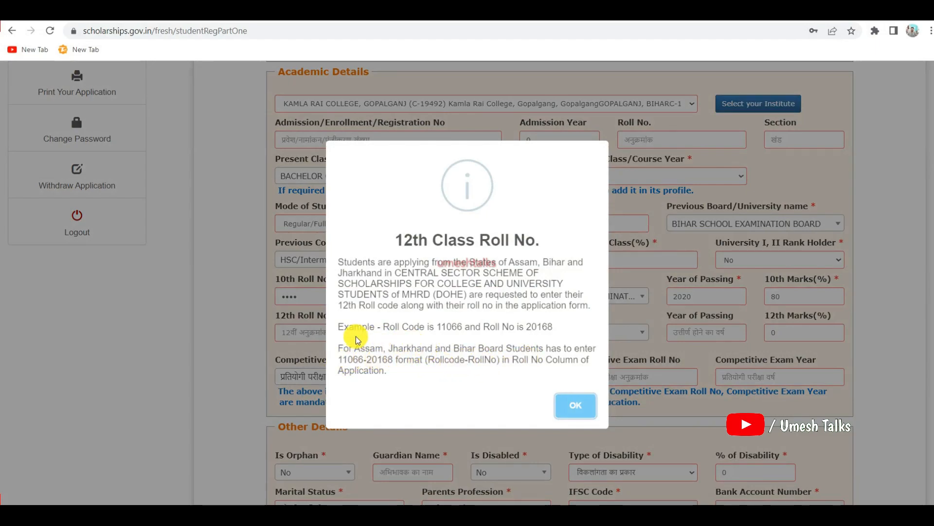
{"action": "left_click_drag", "start_coordinate": [383, 326], "coordinate": [427, 327]}
{"action": "left_click_drag", "start_coordinate": [483, 328], "coordinate": [559, 332]}
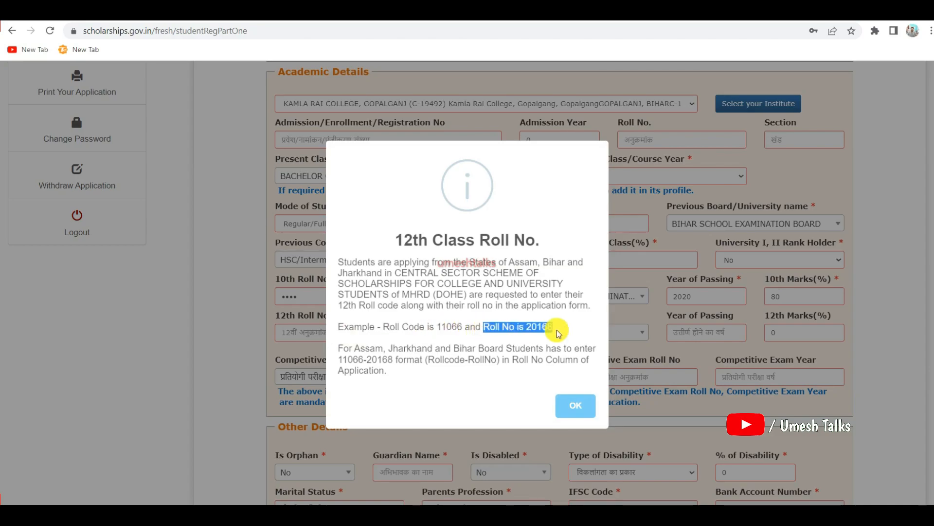
{"action": "left_click", "coordinate": [439, 327]}
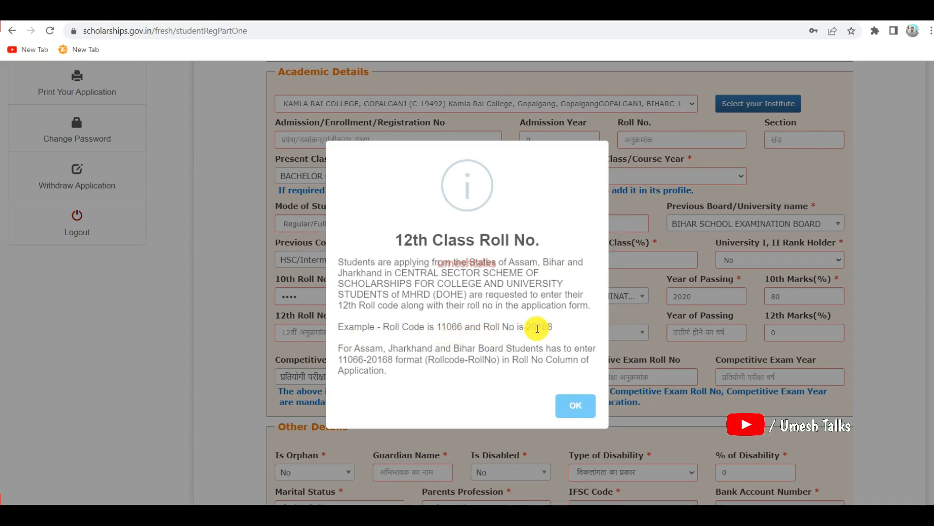
{"action": "left_click_drag", "start_coordinate": [439, 327], "coordinate": [464, 326]}
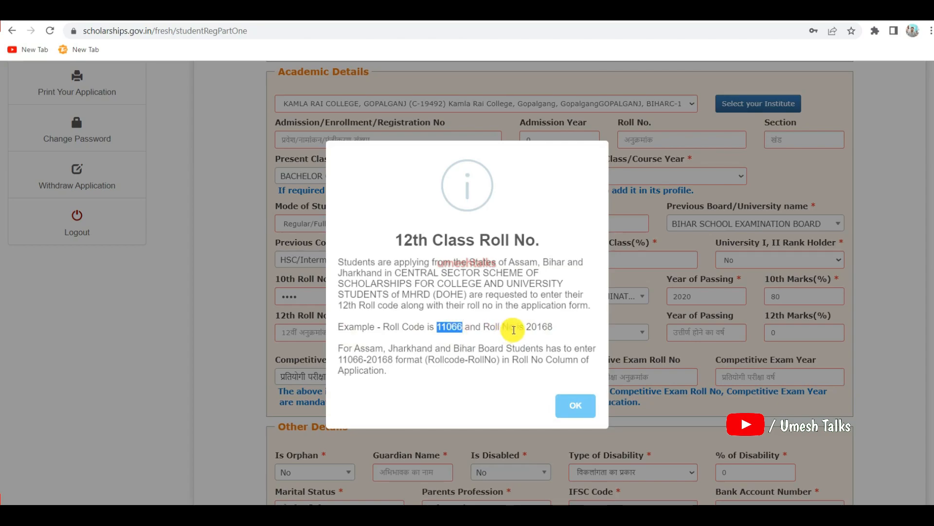
{"action": "left_click_drag", "start_coordinate": [526, 327], "coordinate": [553, 326]}
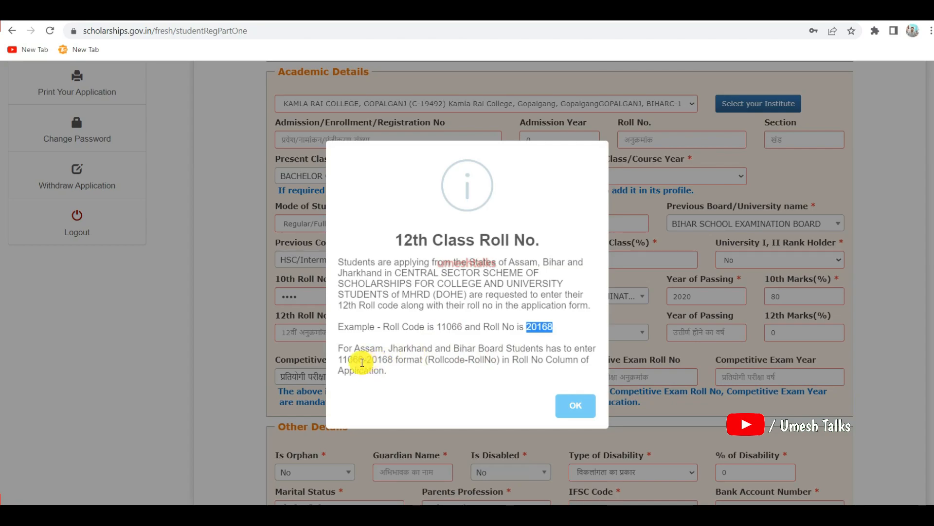
{"action": "left_click_drag", "start_coordinate": [340, 359], "coordinate": [374, 359]}
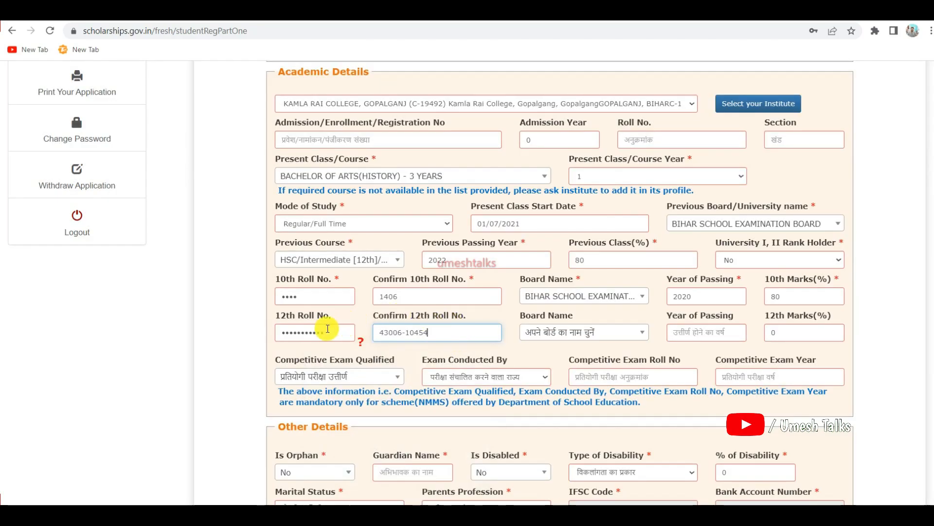
{"action": "left_click_drag", "start_coordinate": [379, 332], "coordinate": [436, 333]}
{"action": "left_click", "coordinate": [459, 333]}
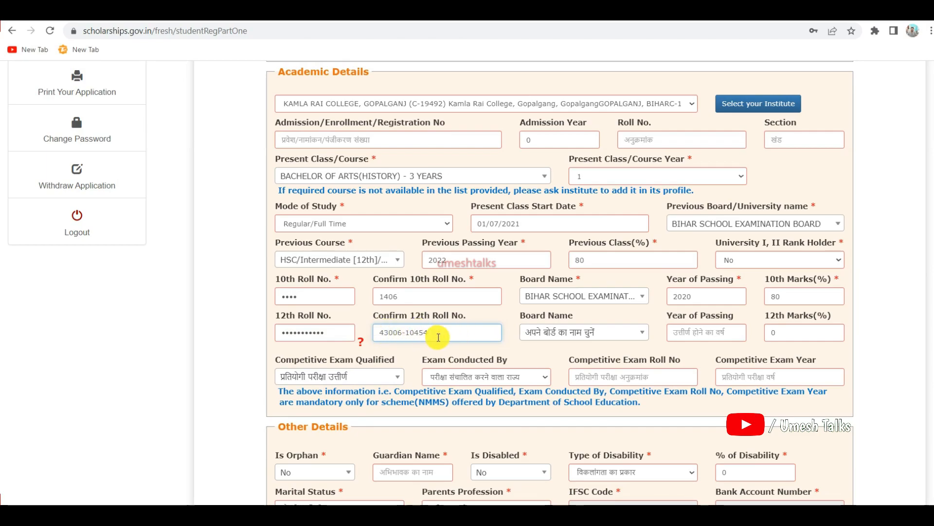
Set the 12th board to BIHAR SCHOOL EXAMINATION BOARD, passing year 2022 and marks 80%.
{"action": "left_click", "coordinate": [568, 335]}
{"action": "left_click", "coordinate": [563, 351]}
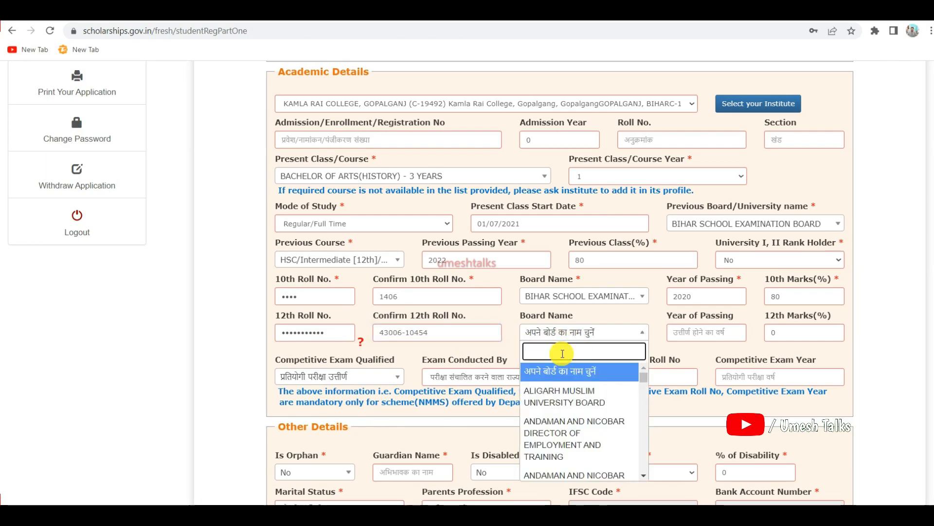
{"action": "type", "text": "bihar"}
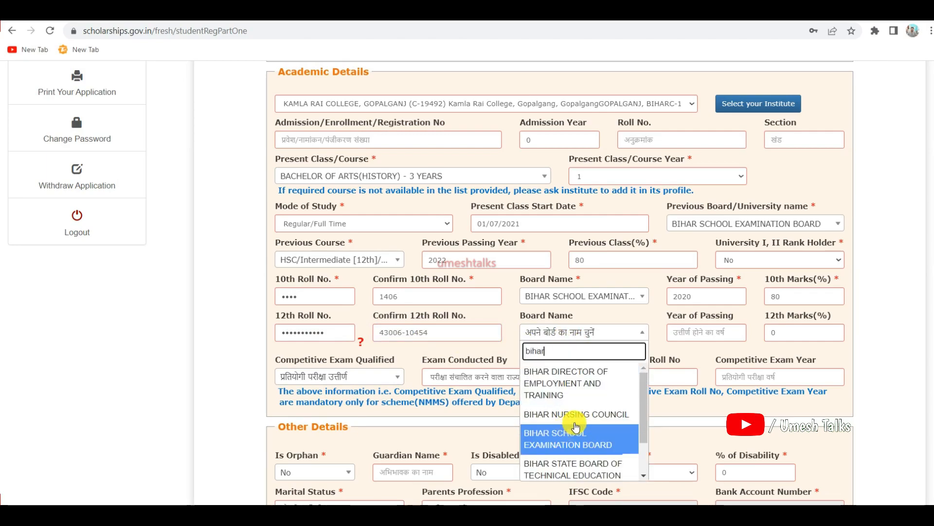
{"action": "left_click", "coordinate": [579, 438]}
{"action": "left_click", "coordinate": [701, 335]}
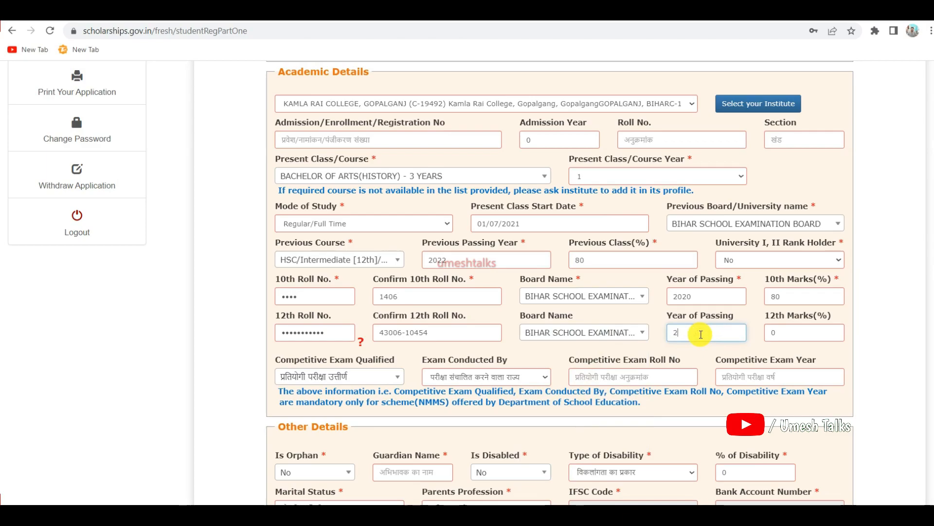
{"action": "left_click", "coordinate": [770, 334]}
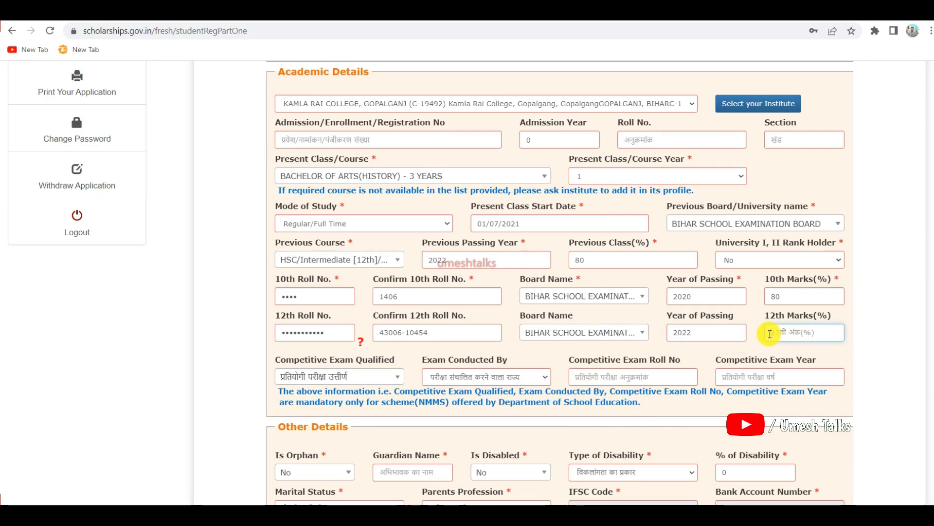
{"action": "type", "text": "80"}
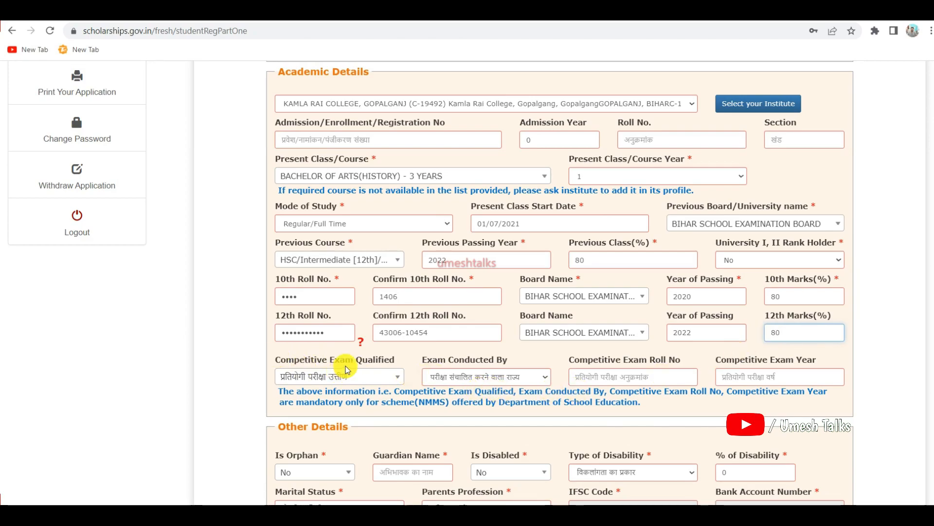
{"action": "left_click", "coordinate": [359, 377]}
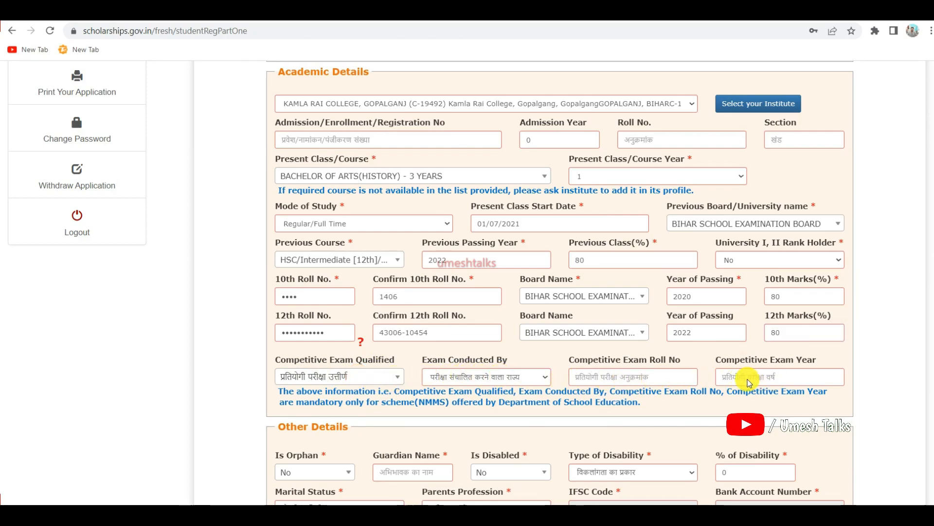
Keep Is Orphan and Is Disabled set to No in Other Details.
{"action": "scroll", "coordinate": [567, 399], "scroll_direction": "down", "scroll_amount": 3}
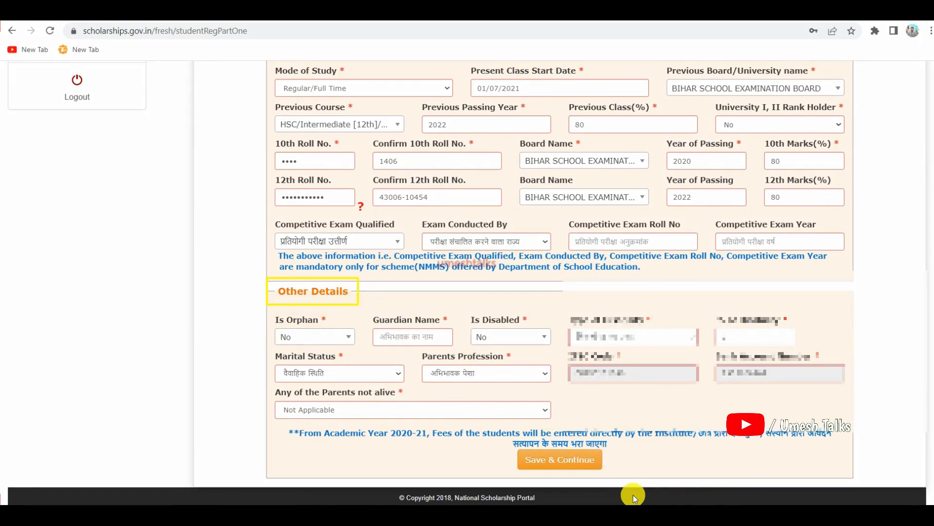
{"action": "left_click", "coordinate": [299, 338]}
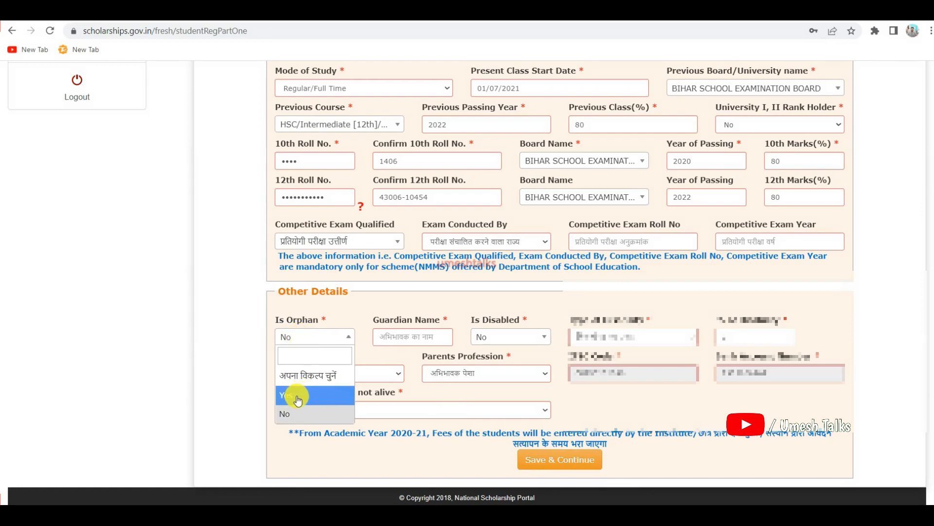
{"action": "left_click", "coordinate": [347, 304]}
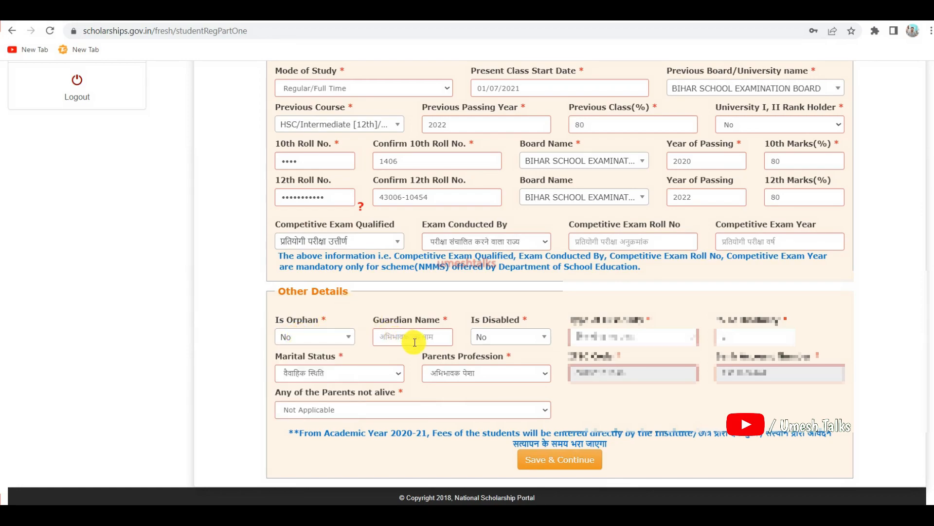
{"action": "left_click_drag", "start_coordinate": [372, 319], "coordinate": [390, 320]}
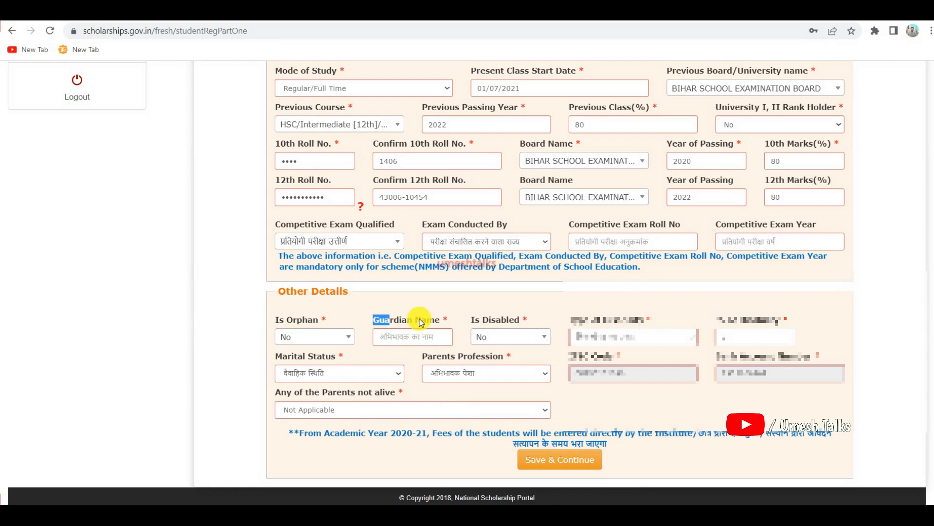
{"action": "left_click", "coordinate": [497, 340]}
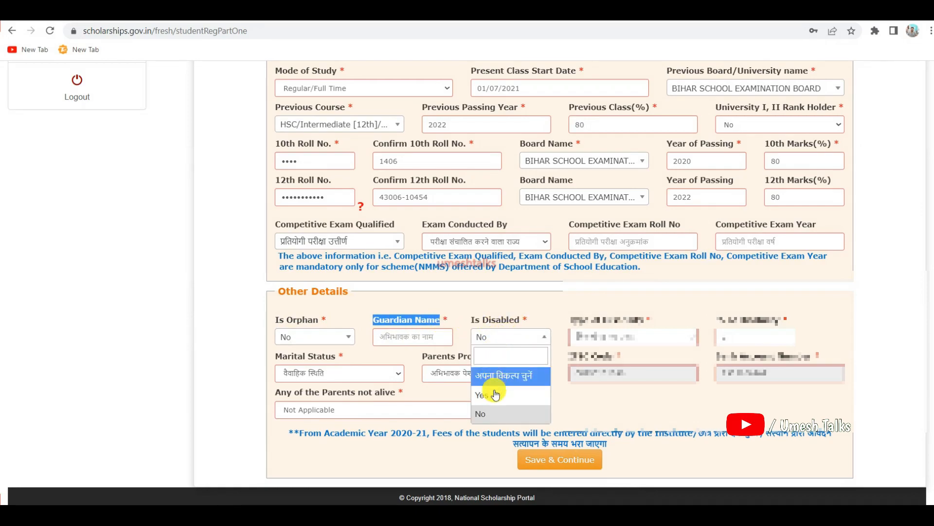
{"action": "left_click", "coordinate": [547, 287]}
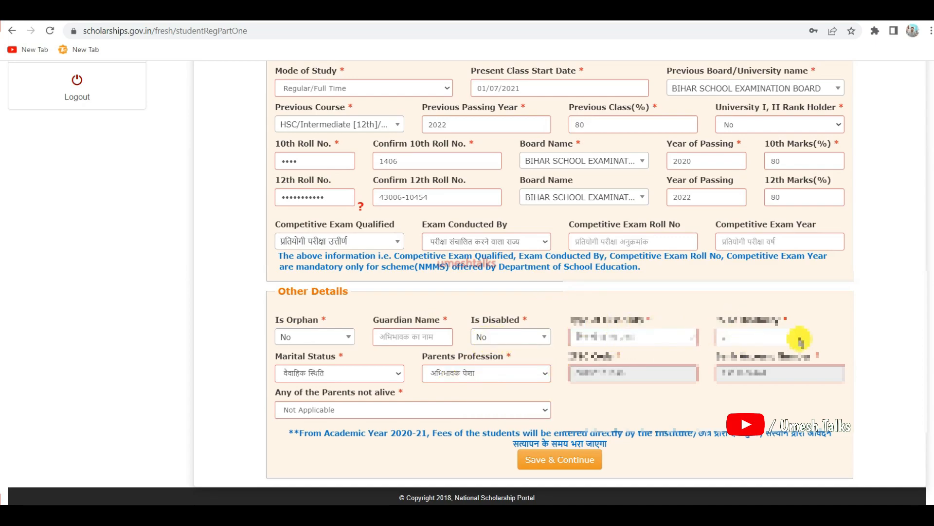
Set marital status Un Married, parents' profession Others, and parents not alive Not Applicable.
{"action": "left_click", "coordinate": [300, 374]}
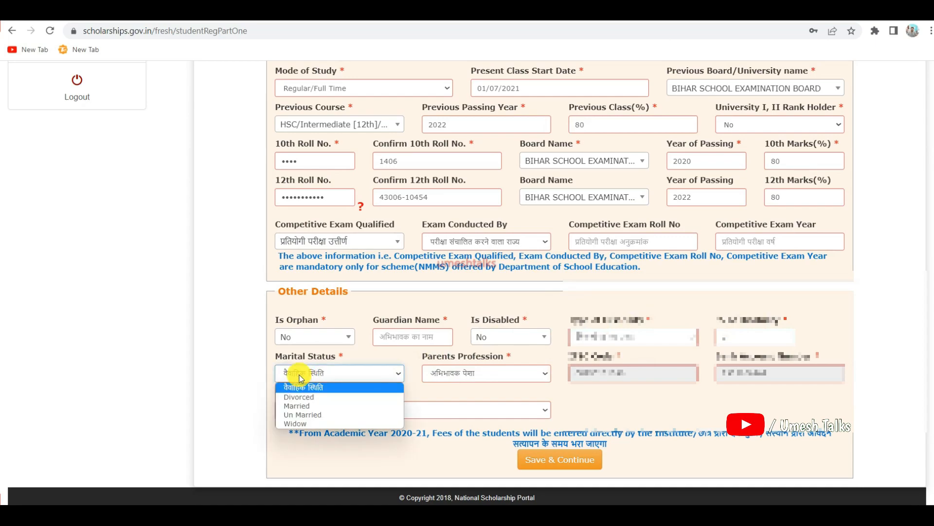
{"action": "left_click", "coordinate": [294, 416]}
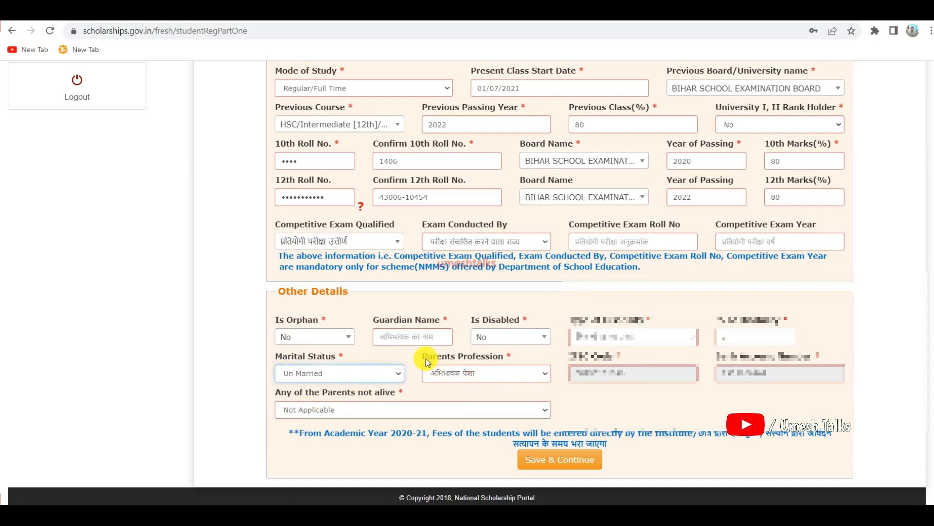
{"action": "left_click", "coordinate": [481, 373]}
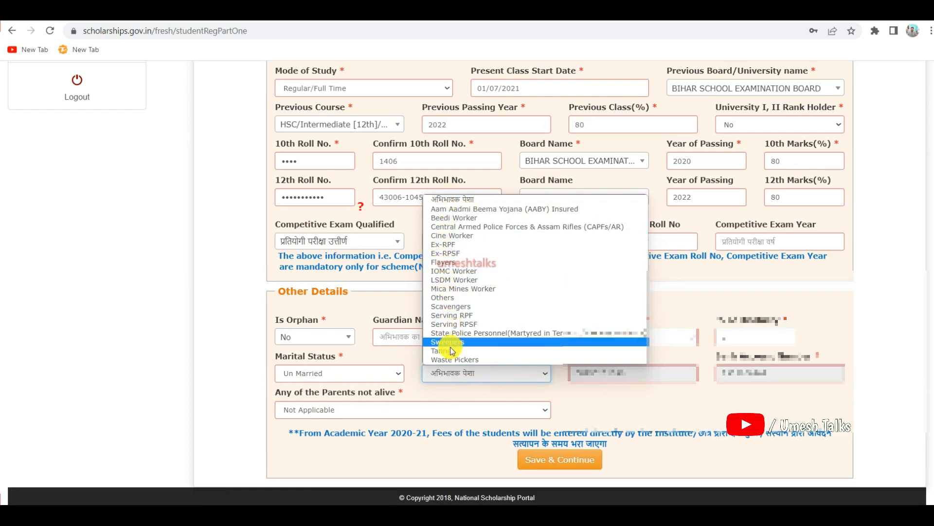
{"action": "left_click", "coordinate": [447, 297]}
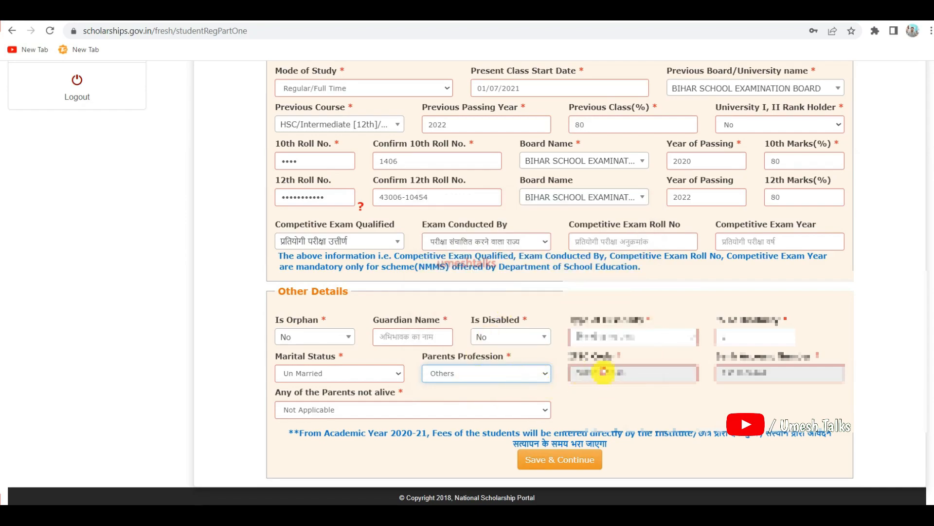
{"action": "left_click", "coordinate": [382, 402]}
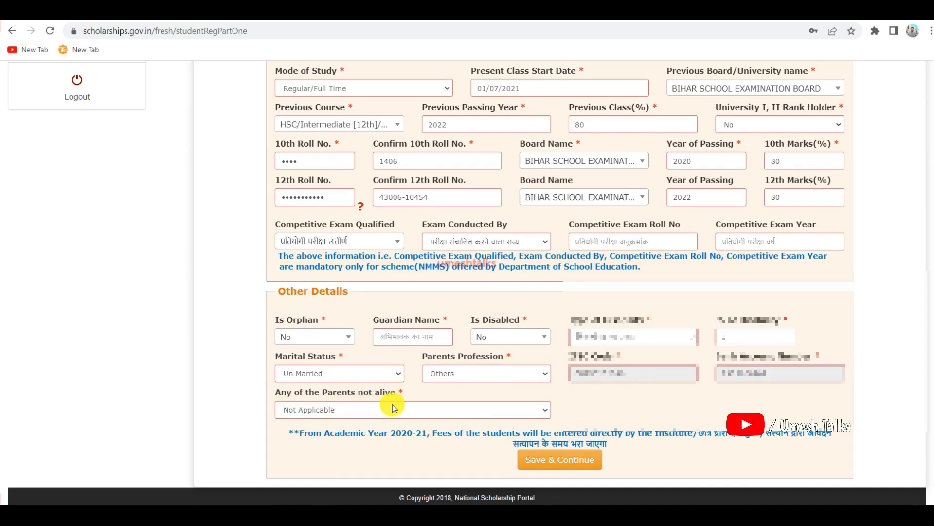
{"action": "left_click", "coordinate": [349, 410]}
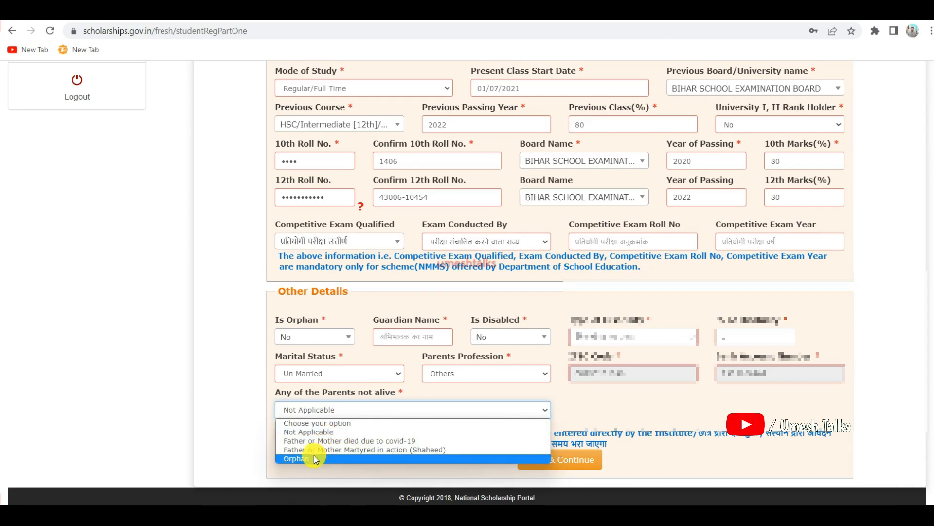
{"action": "left_click", "coordinate": [312, 432]}
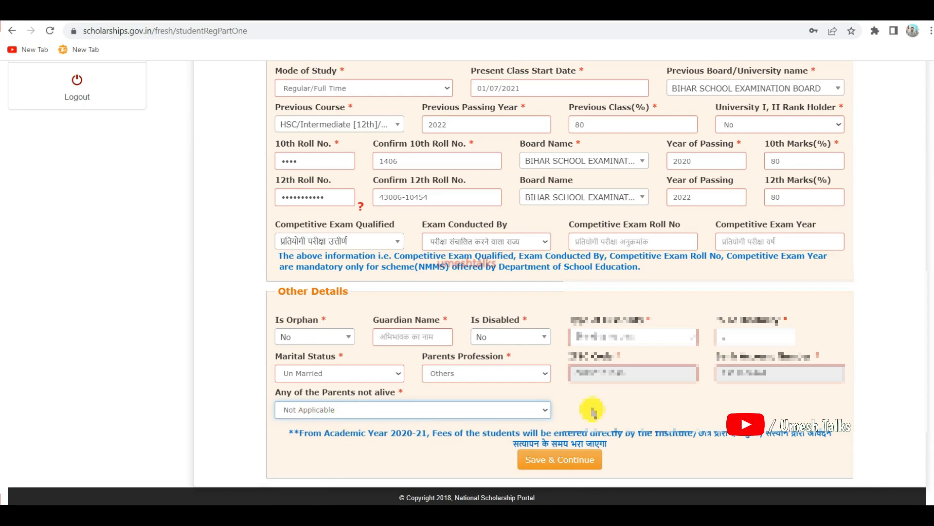
Save and continue to Contact Details, then set Home District GOPALGANJ and locality Rural.
{"action": "left_click", "coordinate": [555, 464]}
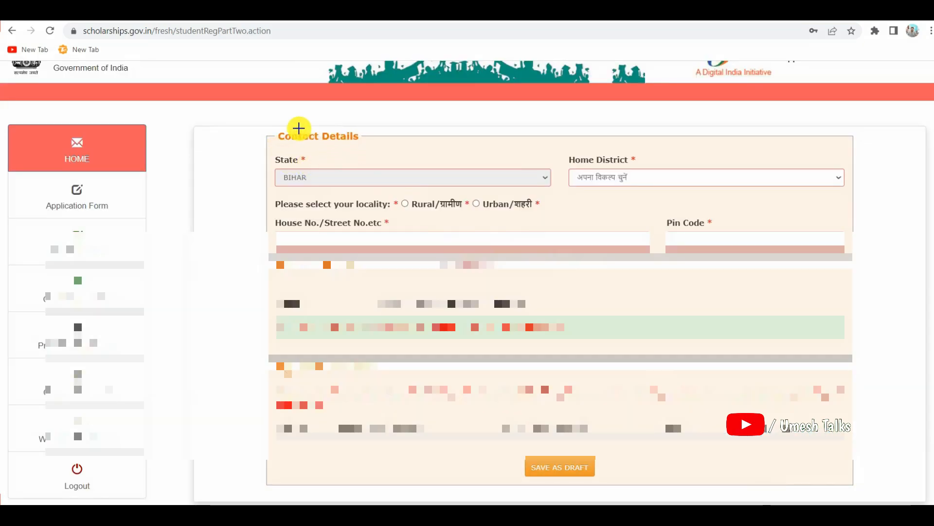
{"action": "mouse_move", "coordinate": [271, 125]}
{"action": "left_mouse_down"}
{"action": "mouse_move", "coordinate": [302, 146]}
{"action": "mouse_move", "coordinate": [370, 144]}
{"action": "left_mouse_up"}
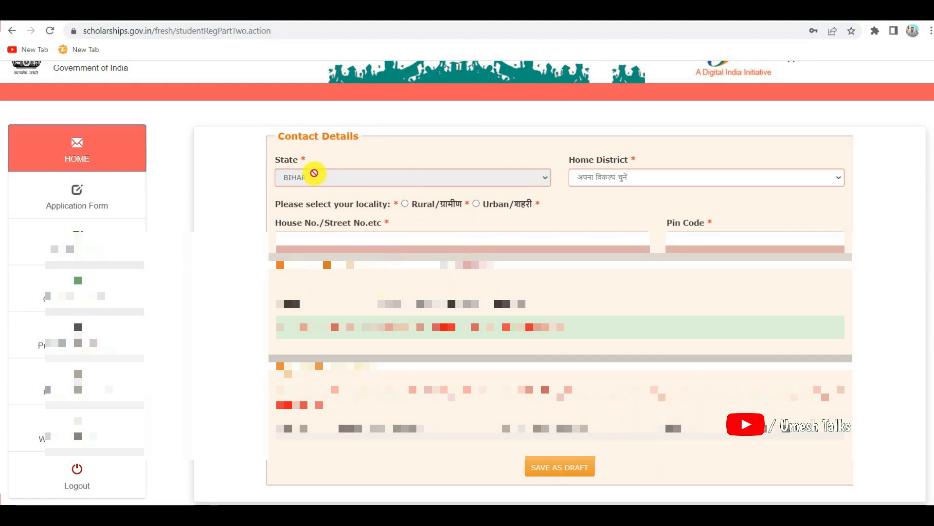
{"action": "left_click", "coordinate": [602, 179]}
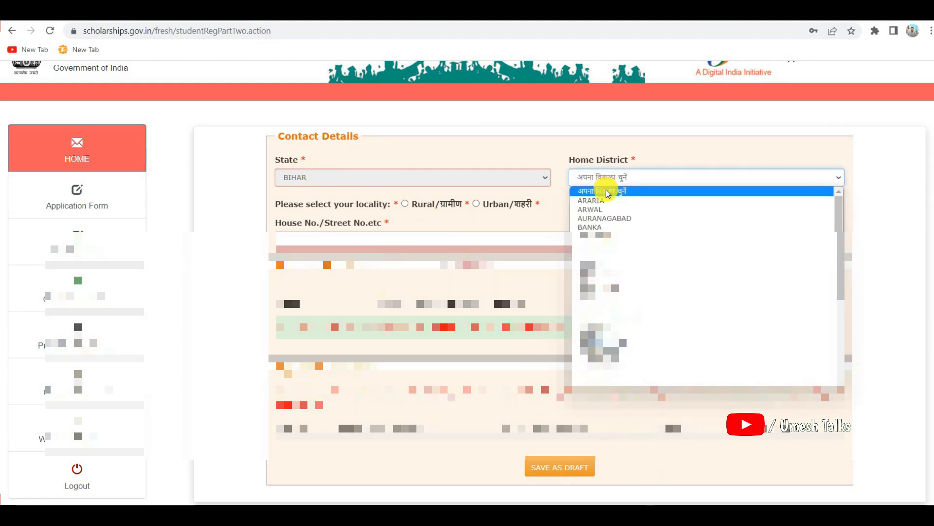
{"action": "left_click", "coordinate": [605, 288]}
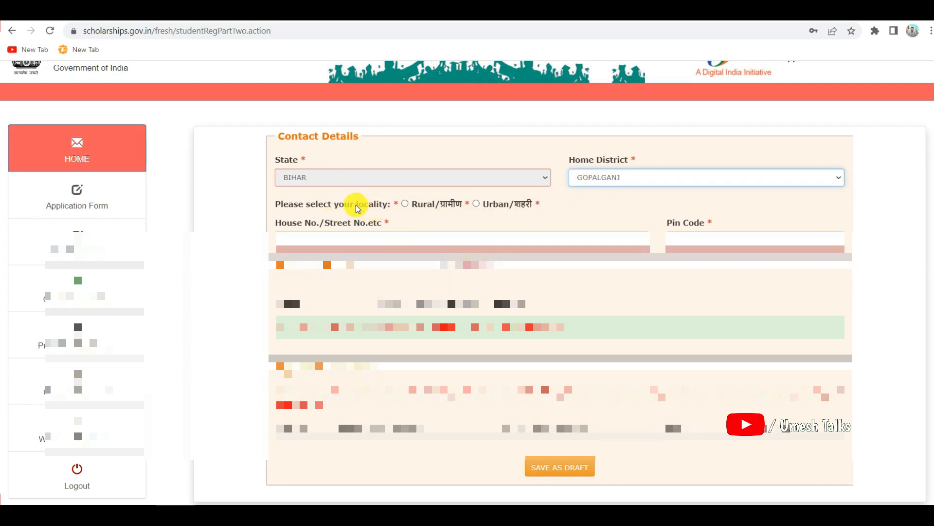
{"action": "left_click", "coordinate": [405, 203]}
Choose the sub-district and village, then proceed to the scheme and document upload page.
{"action": "left_click", "coordinate": [341, 234]}
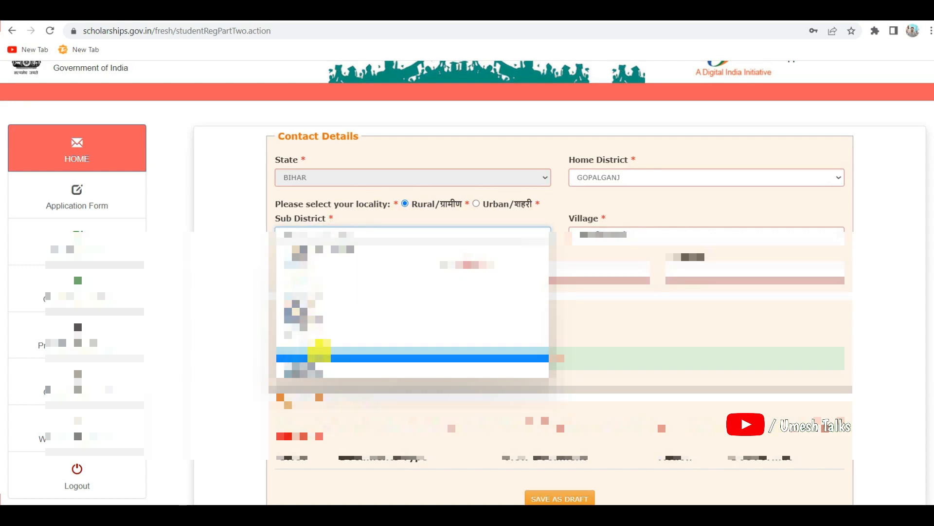
{"action": "left_click", "coordinate": [319, 357]}
{"action": "left_click", "coordinate": [615, 236]}
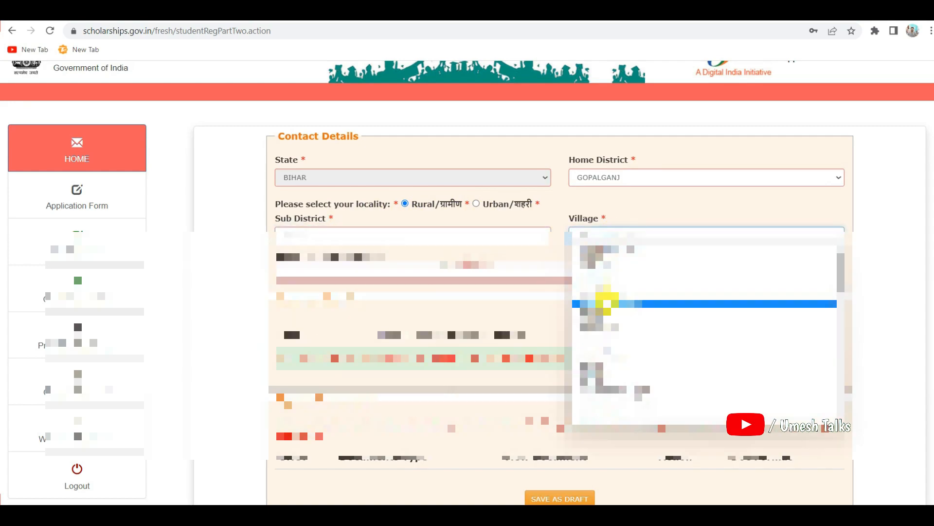
{"action": "left_click", "coordinate": [599, 400]}
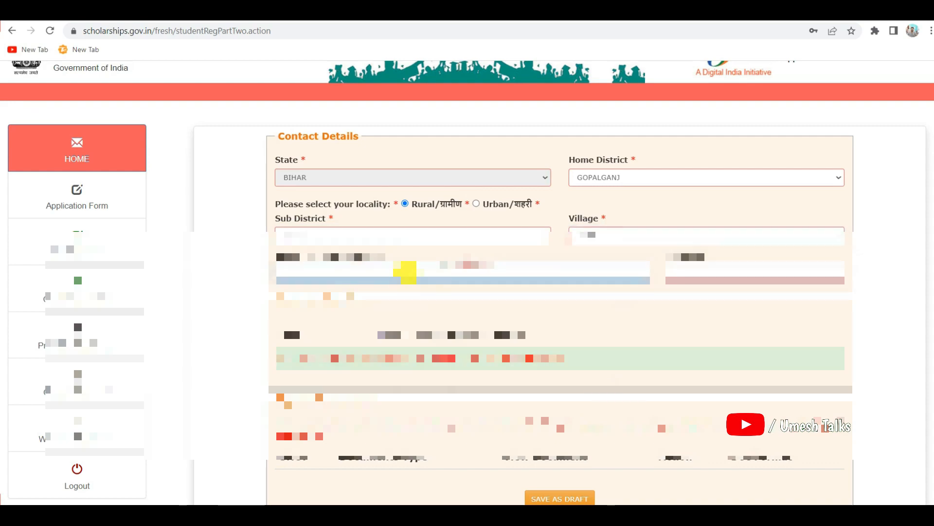
{"action": "left_click", "coordinate": [688, 265]}
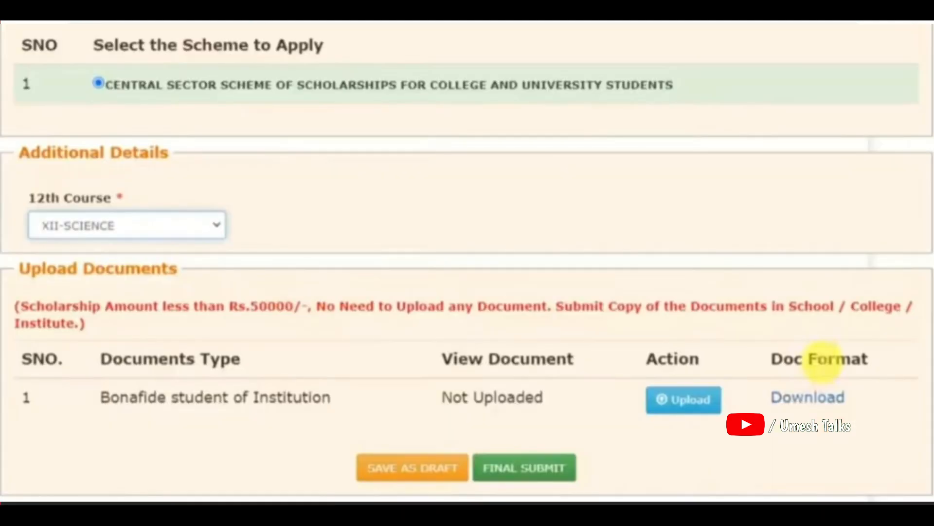